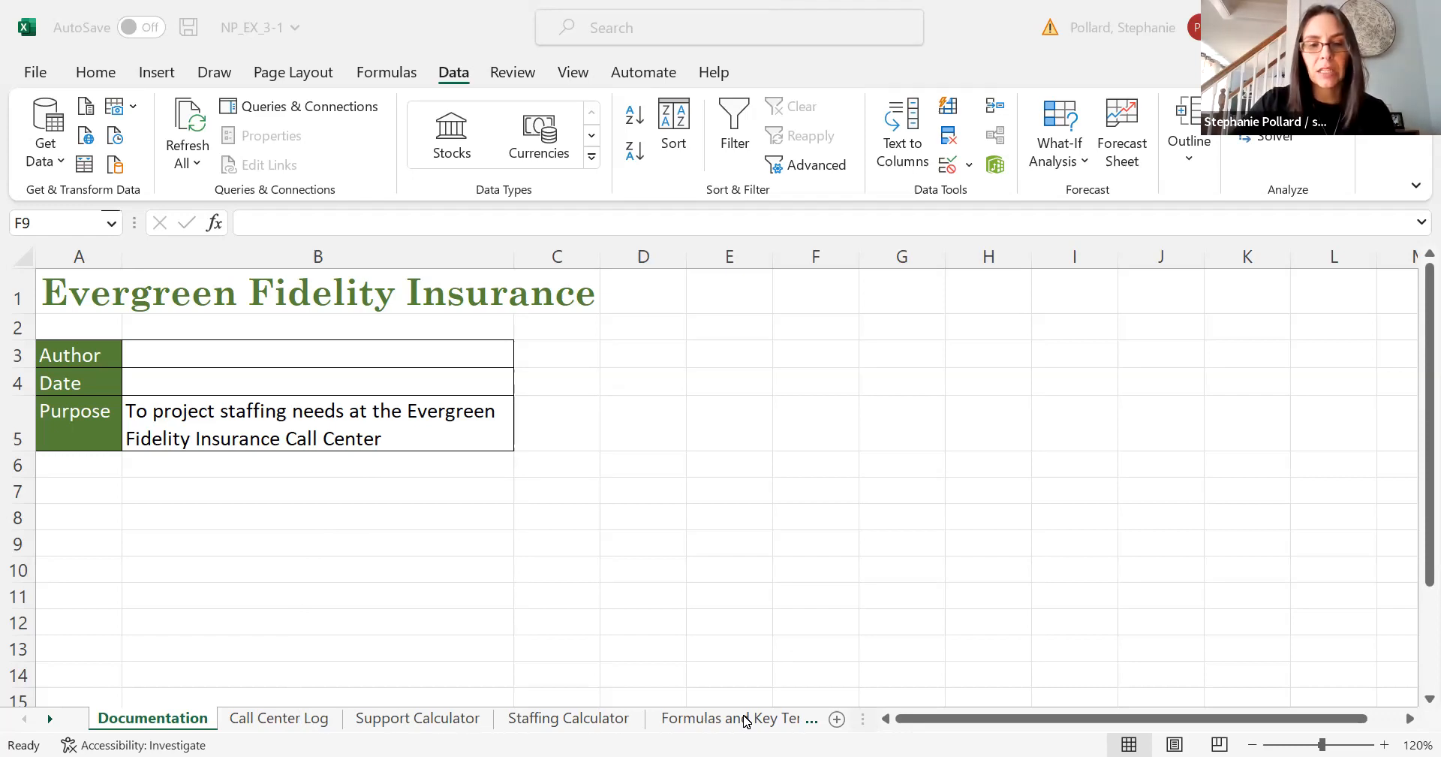
- Open the Formulas and Key Terms sheet and review its time conversion formulas
click(745, 721)
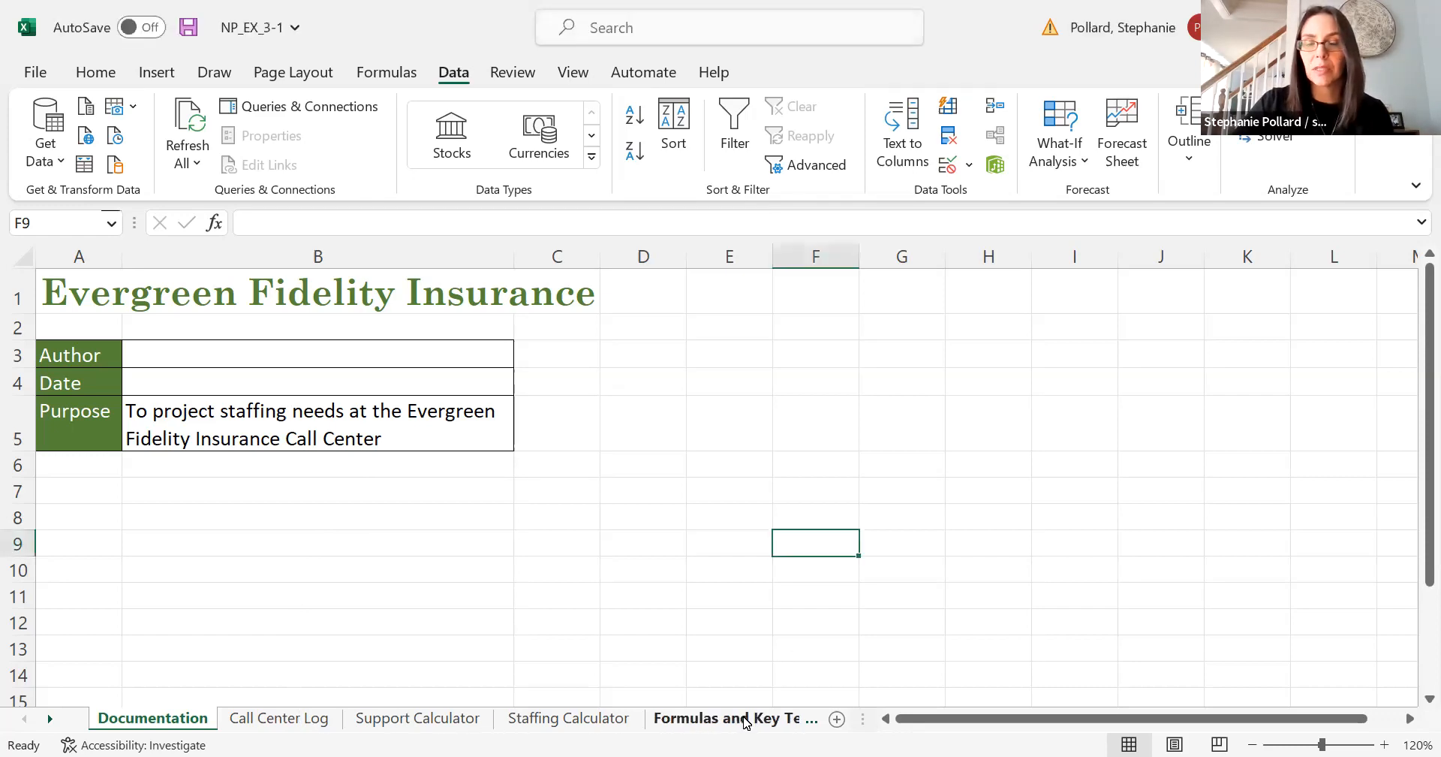
right_click(745, 721)
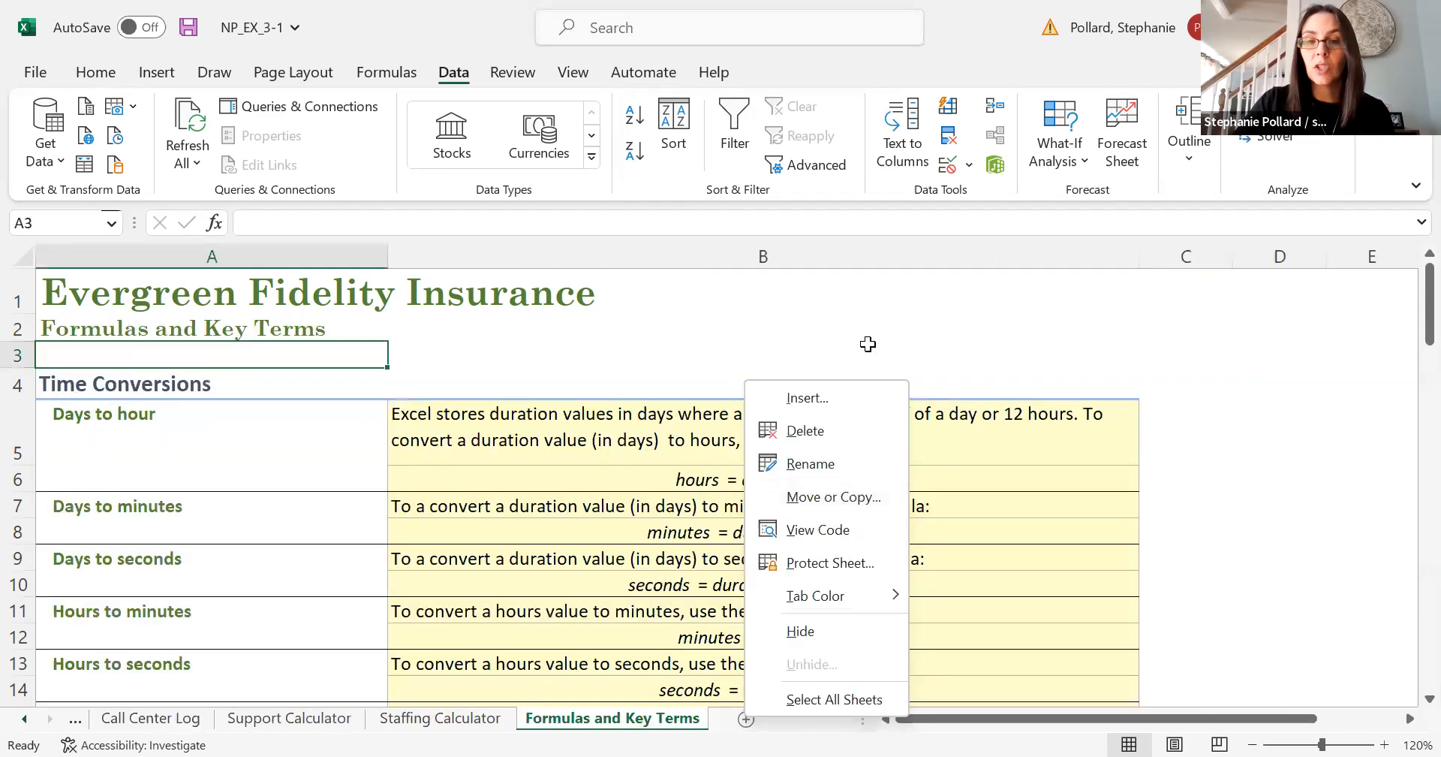
key(Escape)
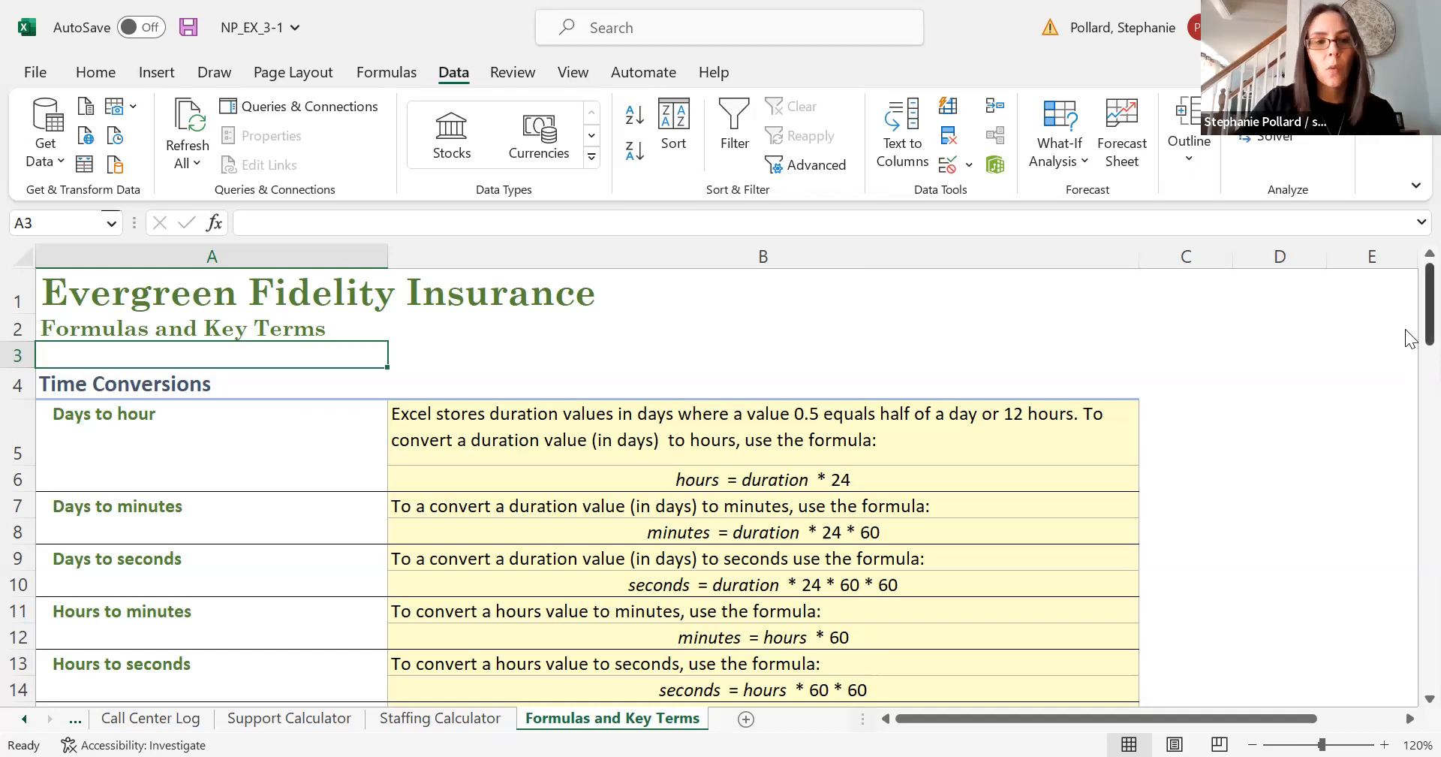
scroll(1408, 339, down, 1)
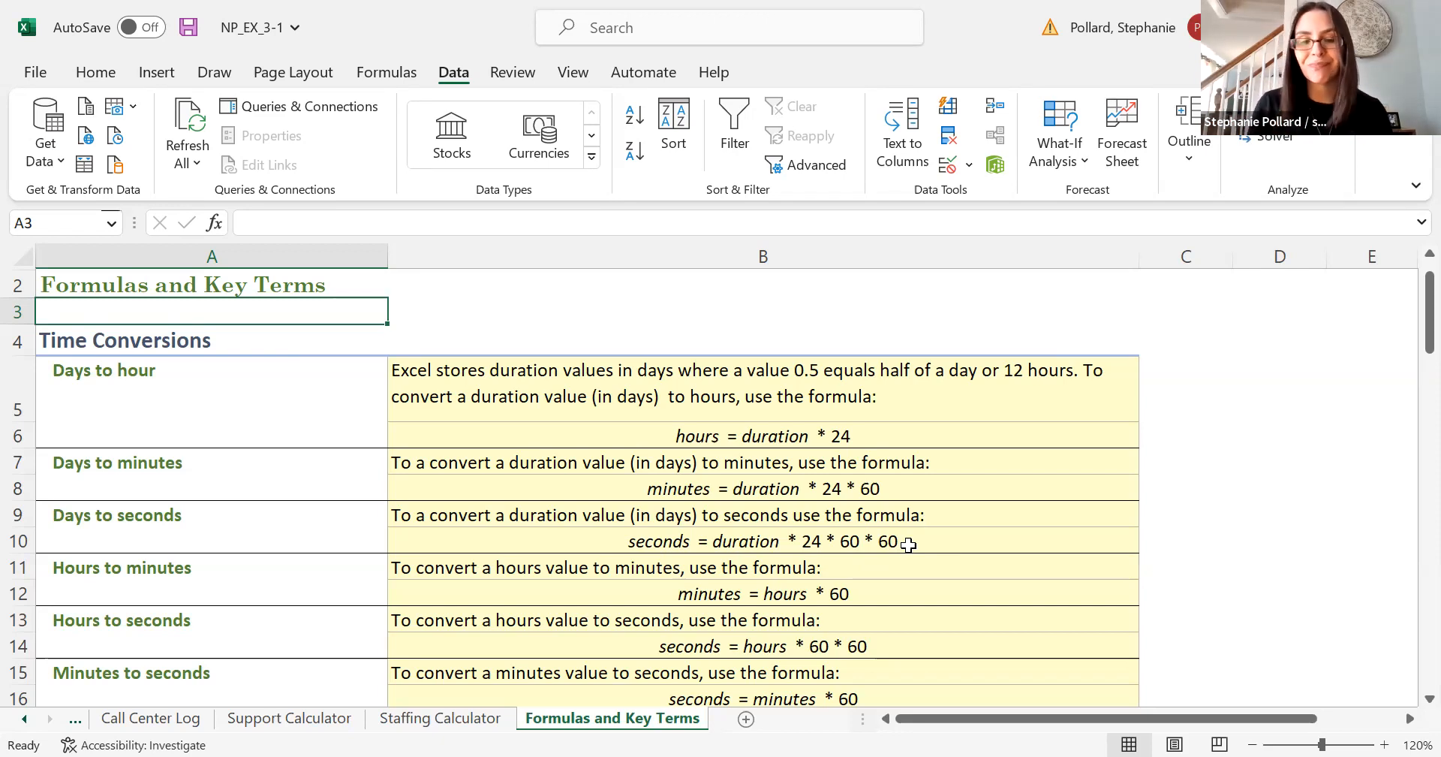
- On the Call Center Log sheet, enter a formula in H5 subtracting the Call Placed time from the Call Answered time: =G5-F5
click(151, 718)
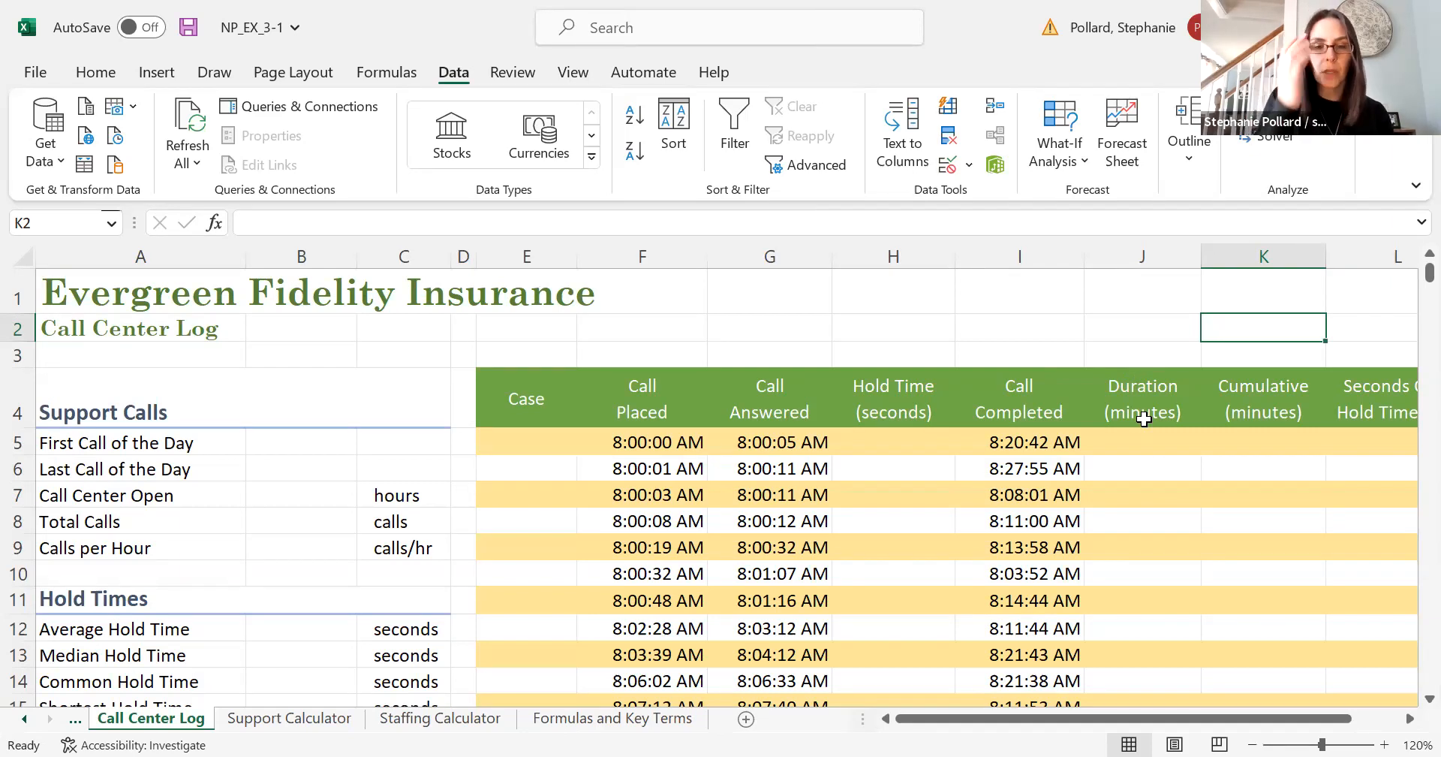
click(867, 442)
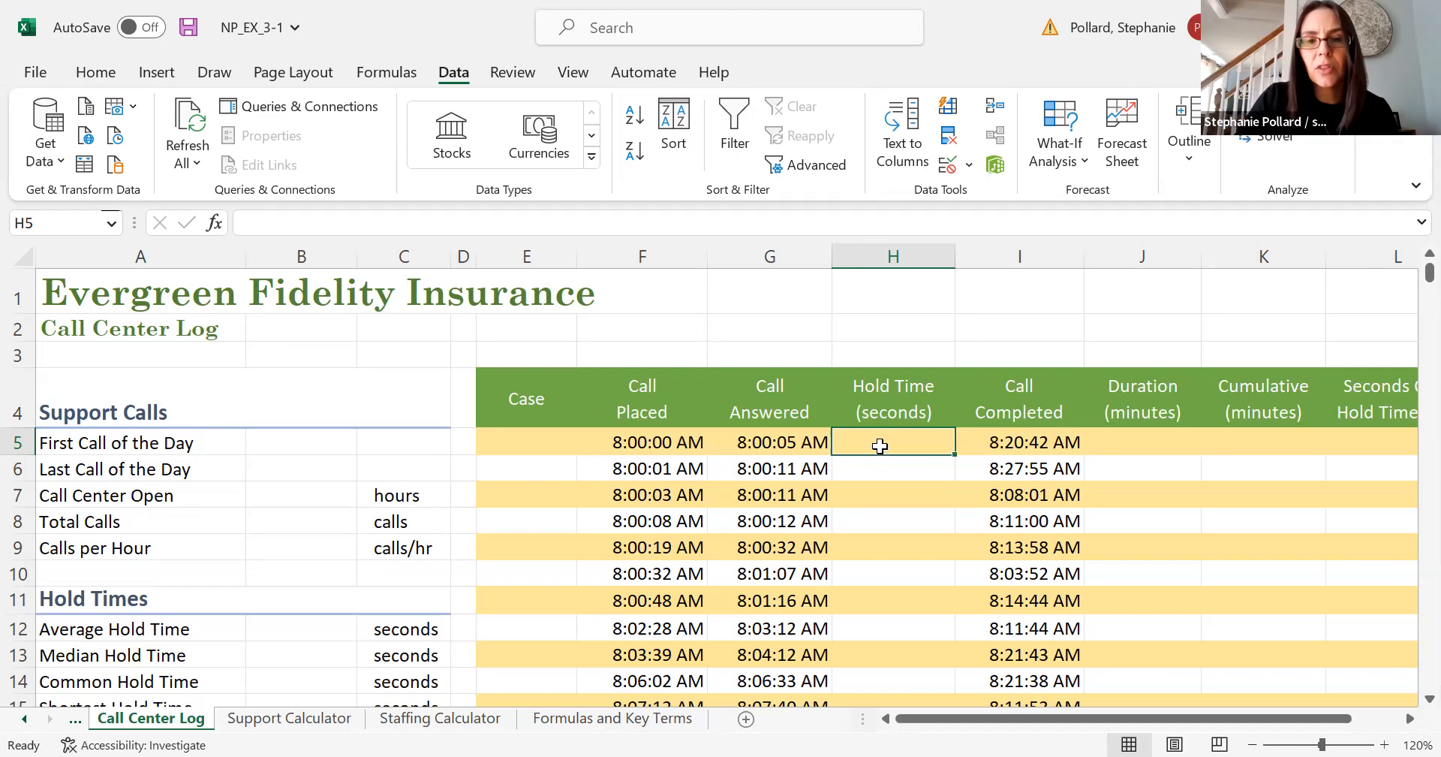
text(=)
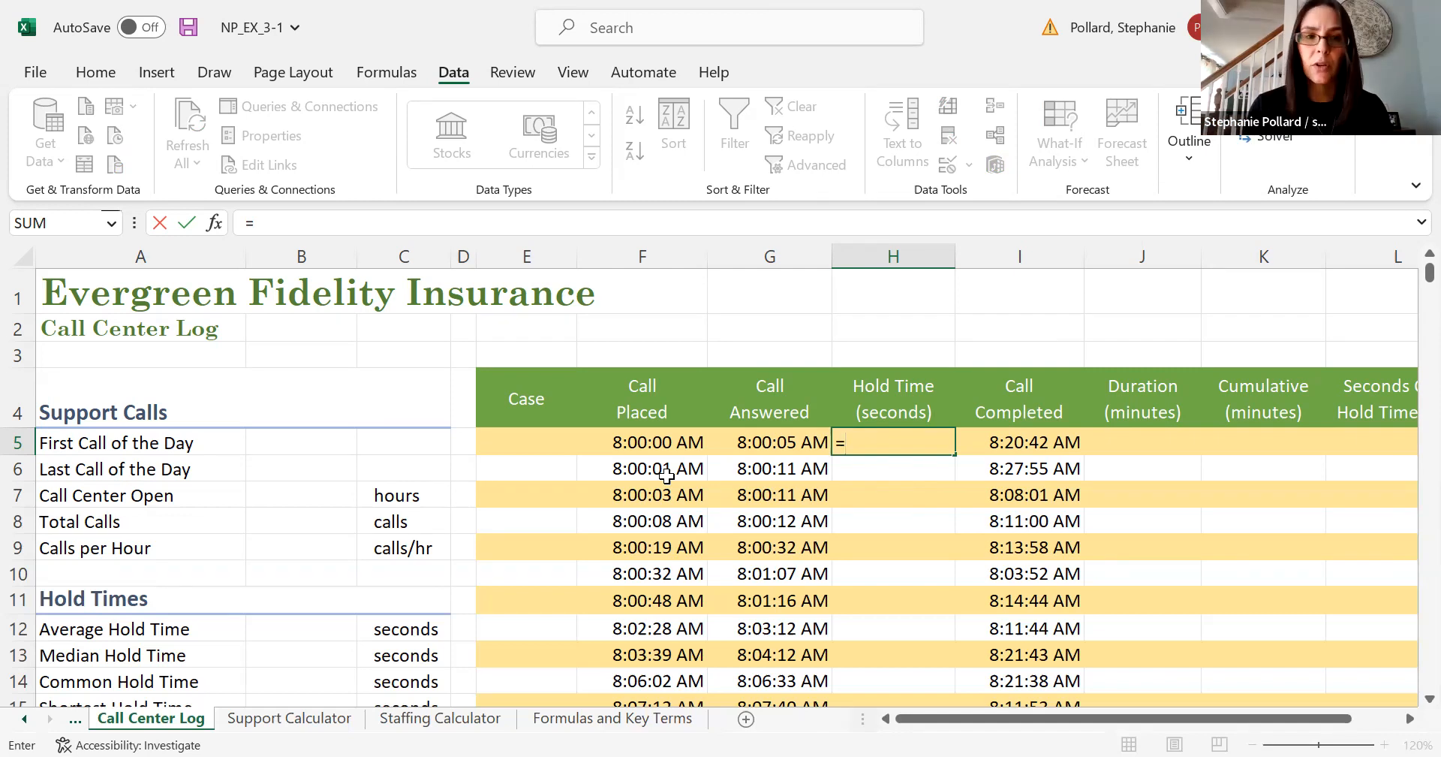
click(762, 441)
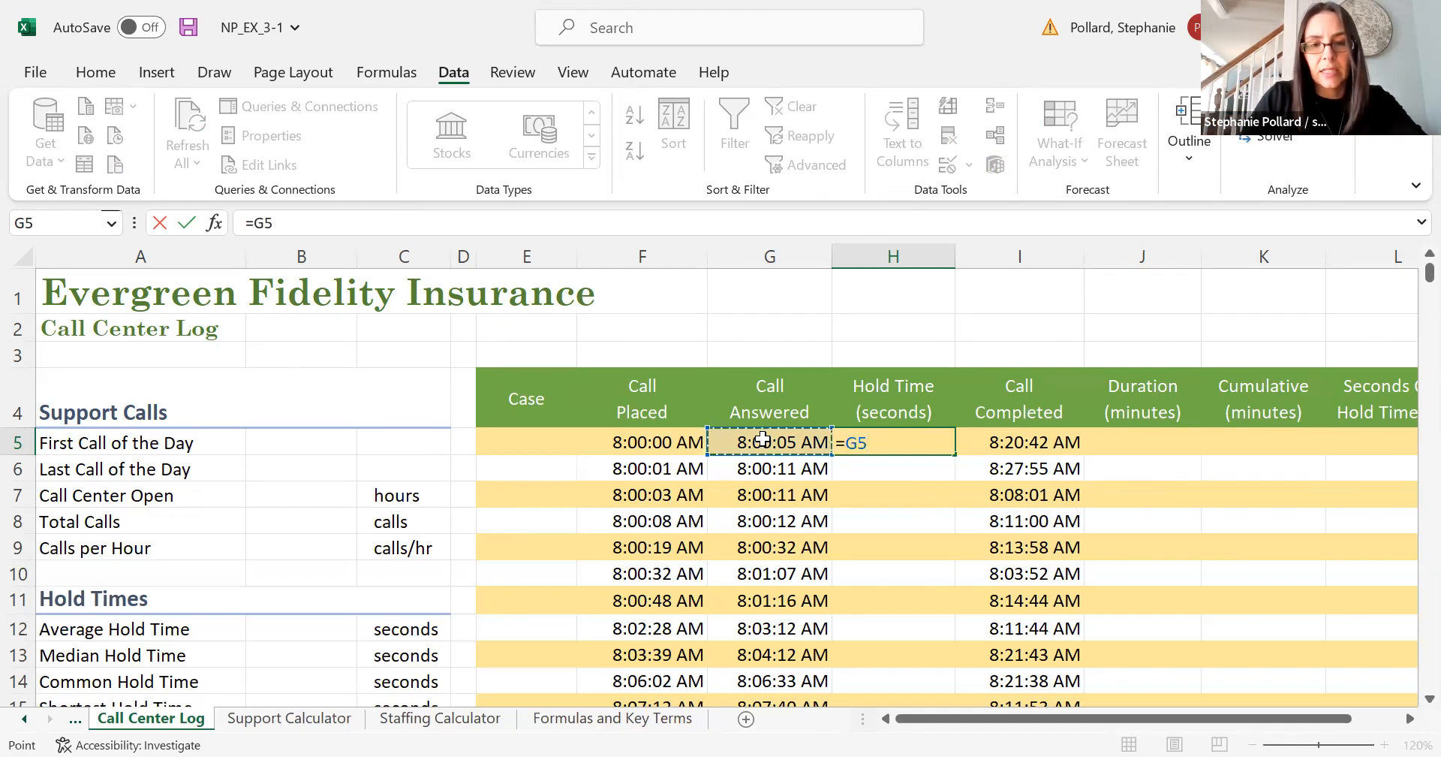
text(-)
click(669, 440)
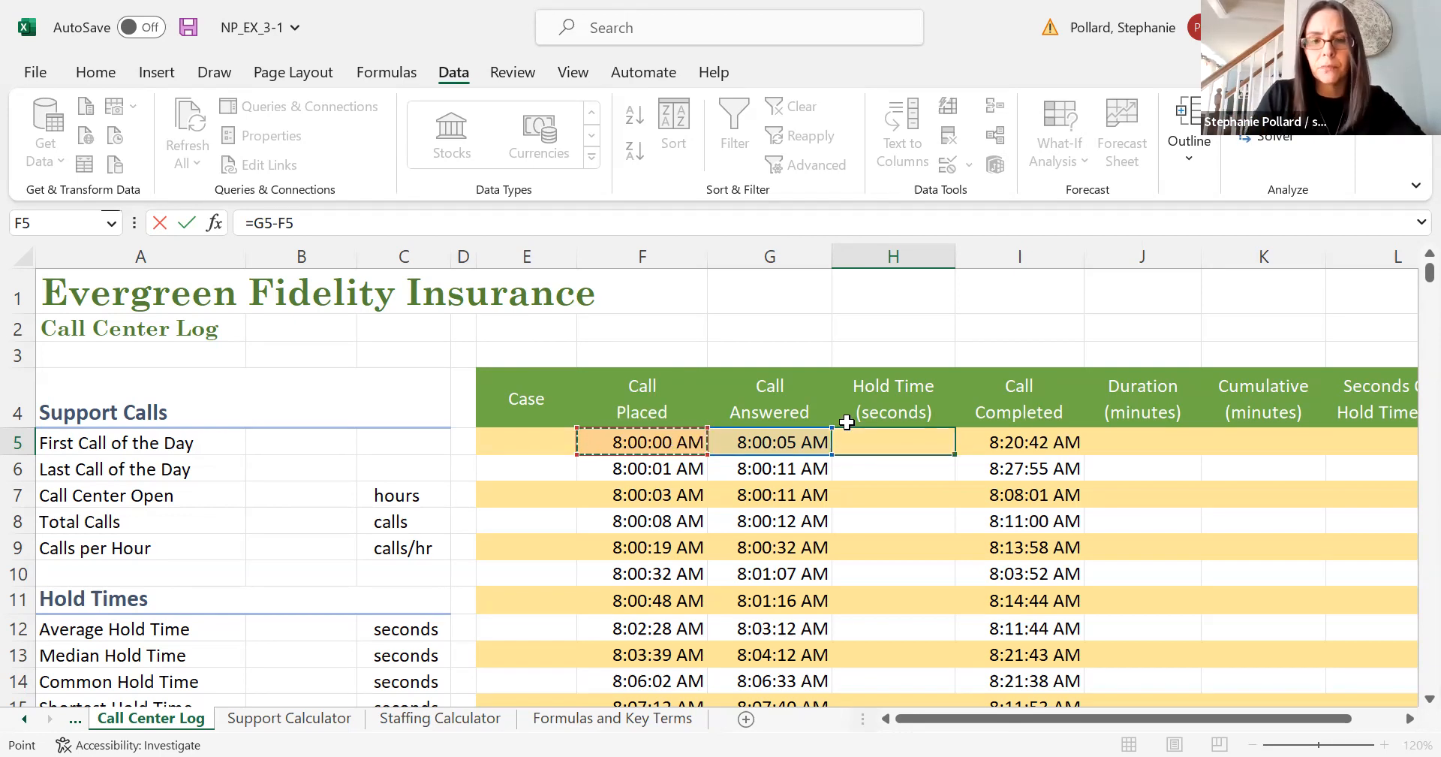
key(Return)
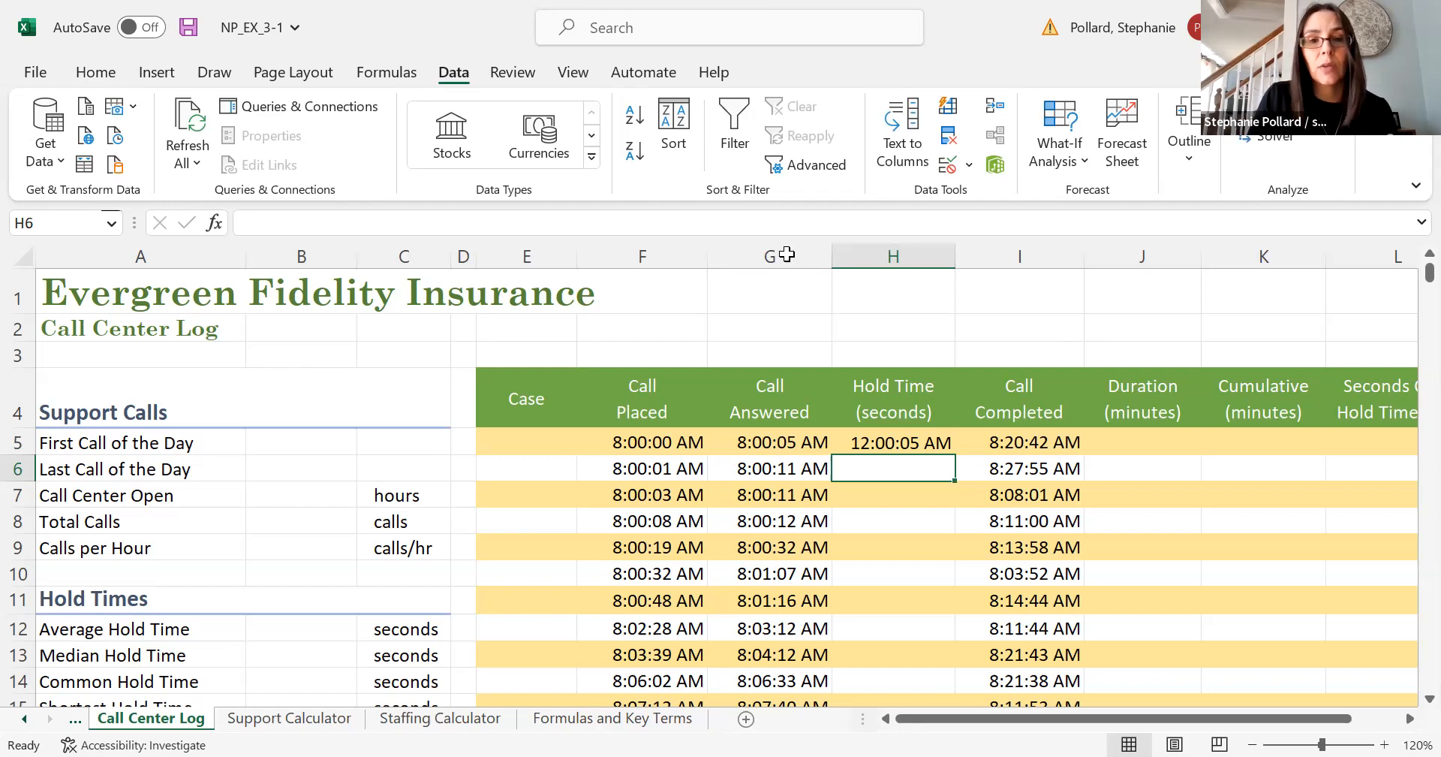
- Change the number format of the hold time cell H5 to General
click(72, 73)
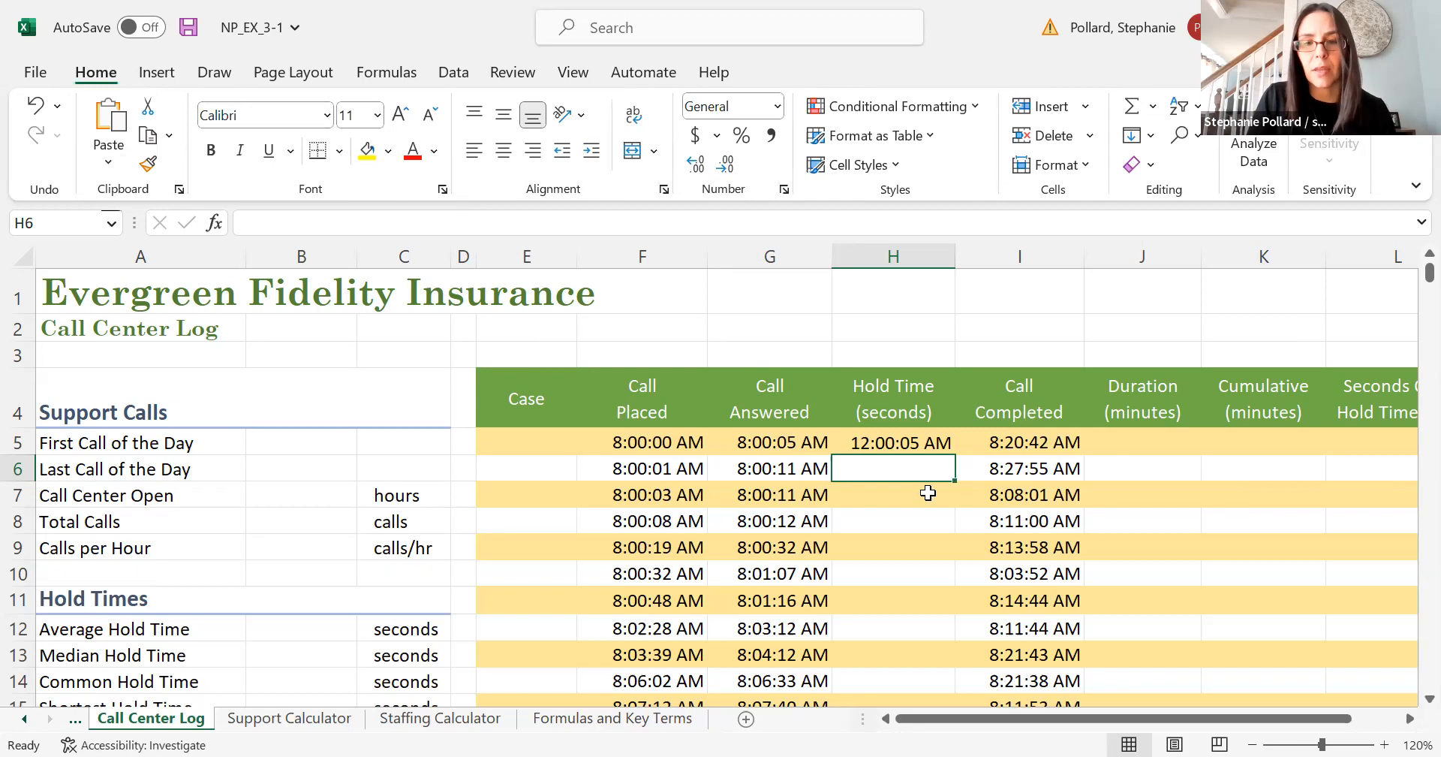
click(895, 443)
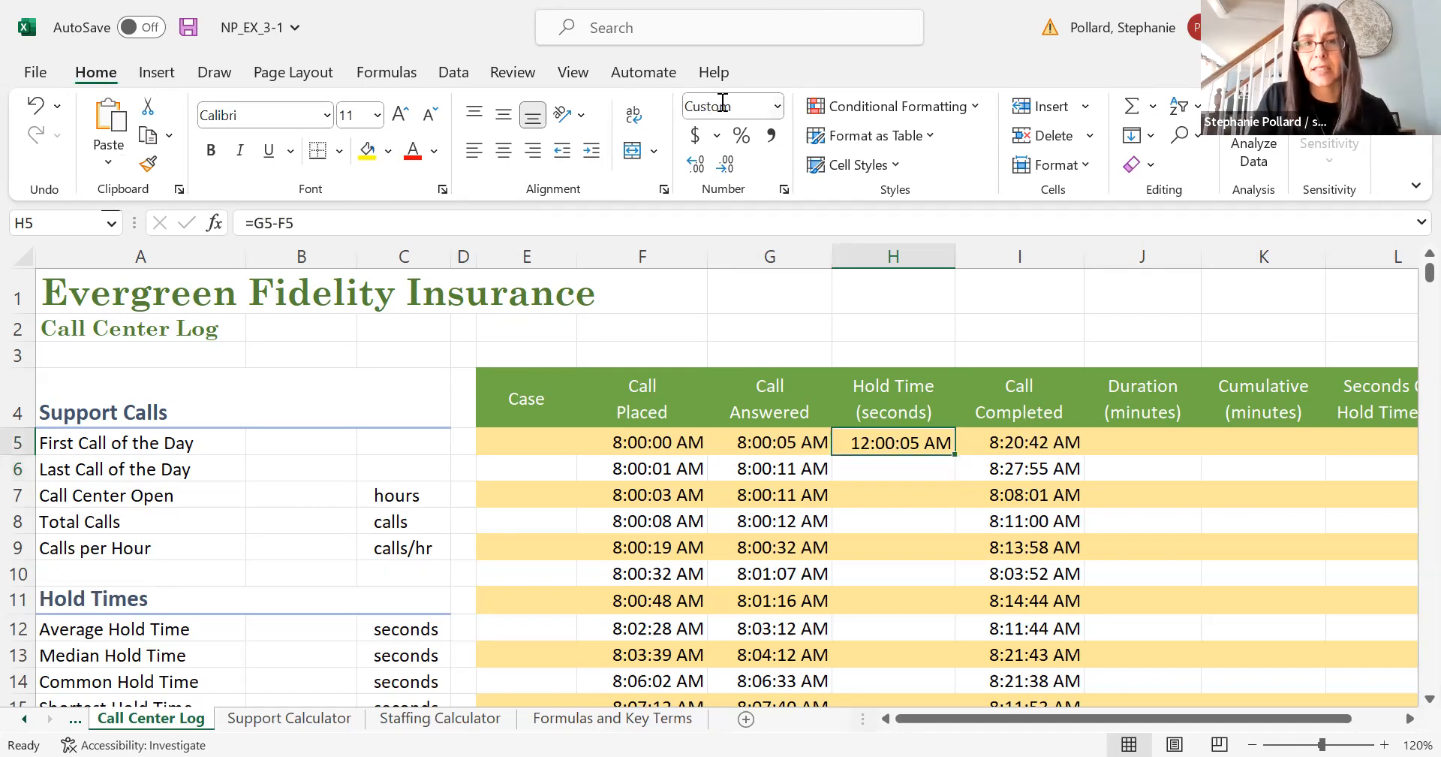
click(772, 443)
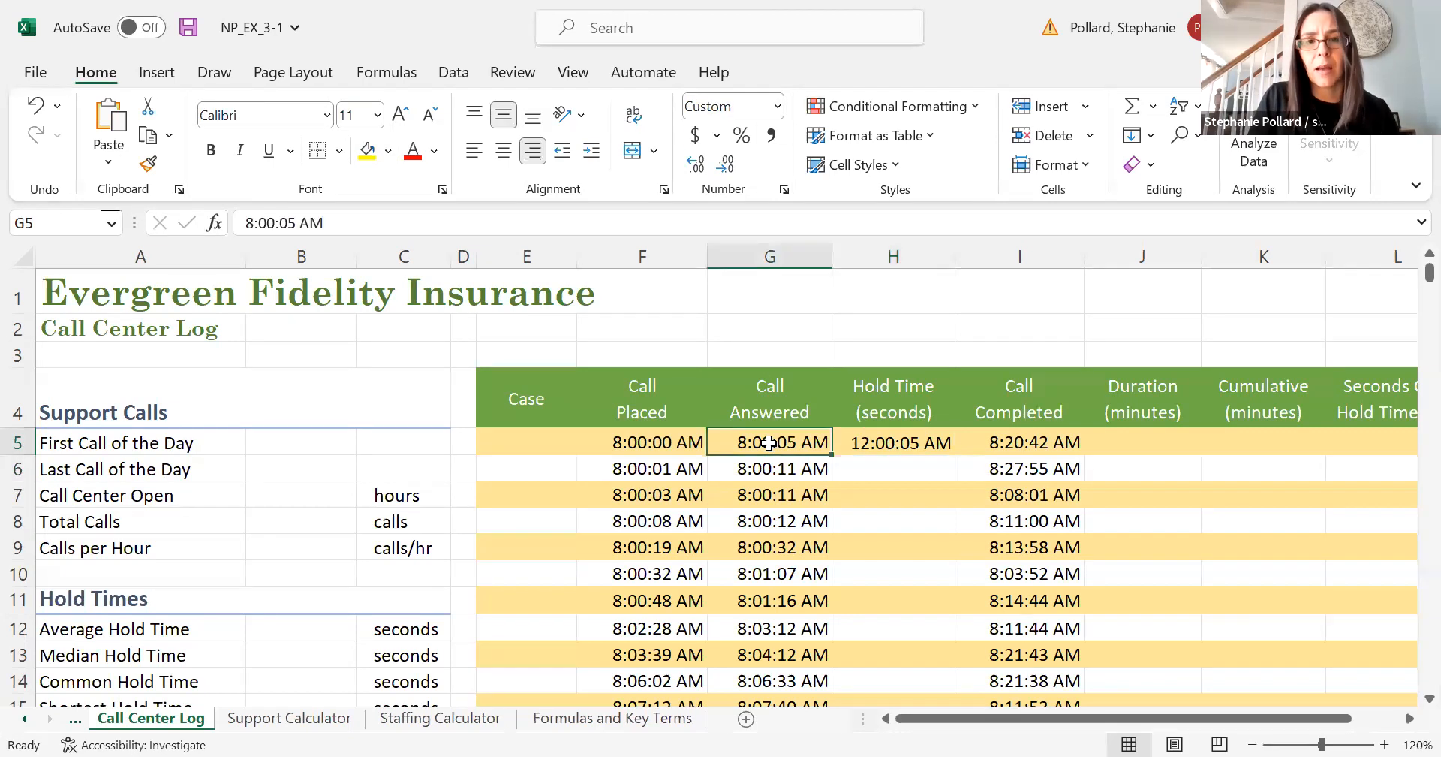
click(881, 449)
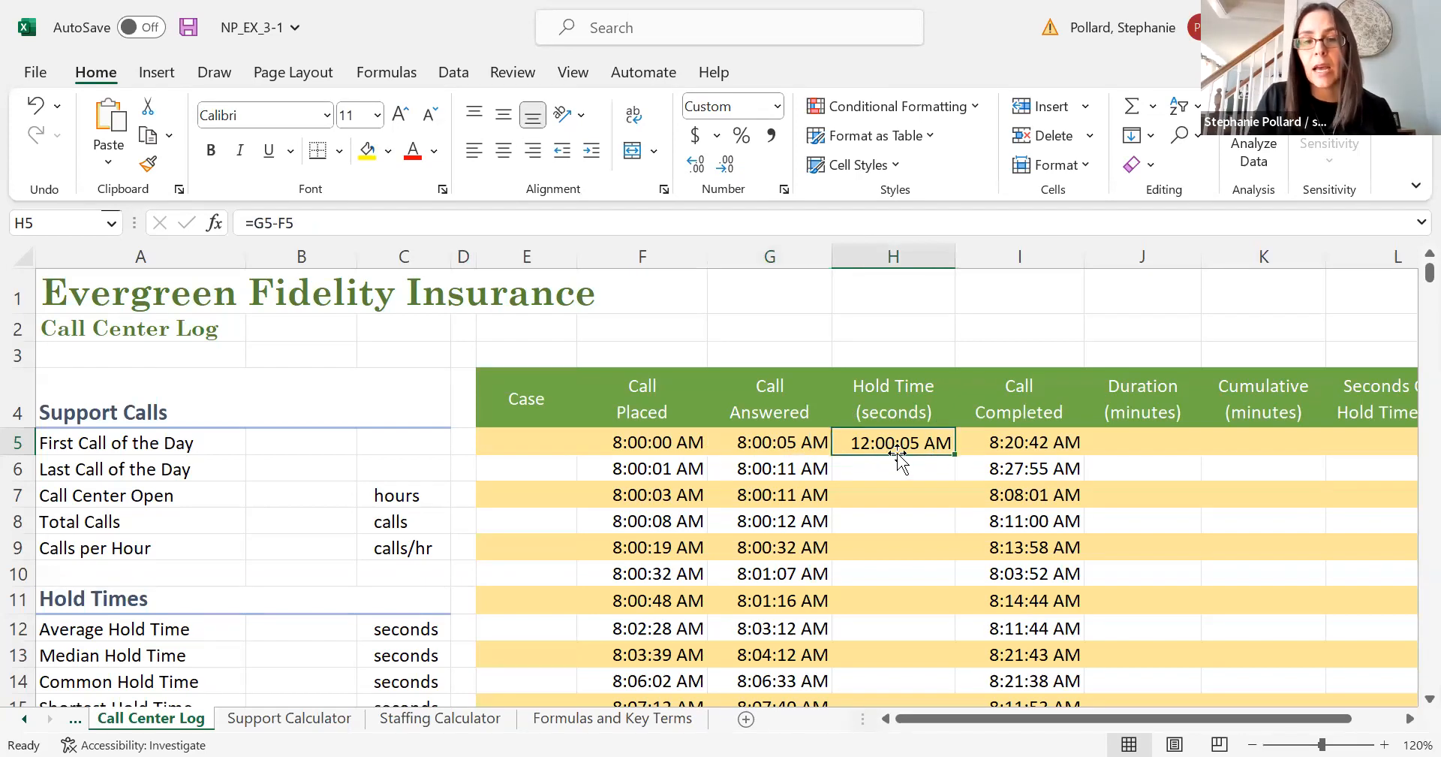
click(814, 443)
click(881, 449)
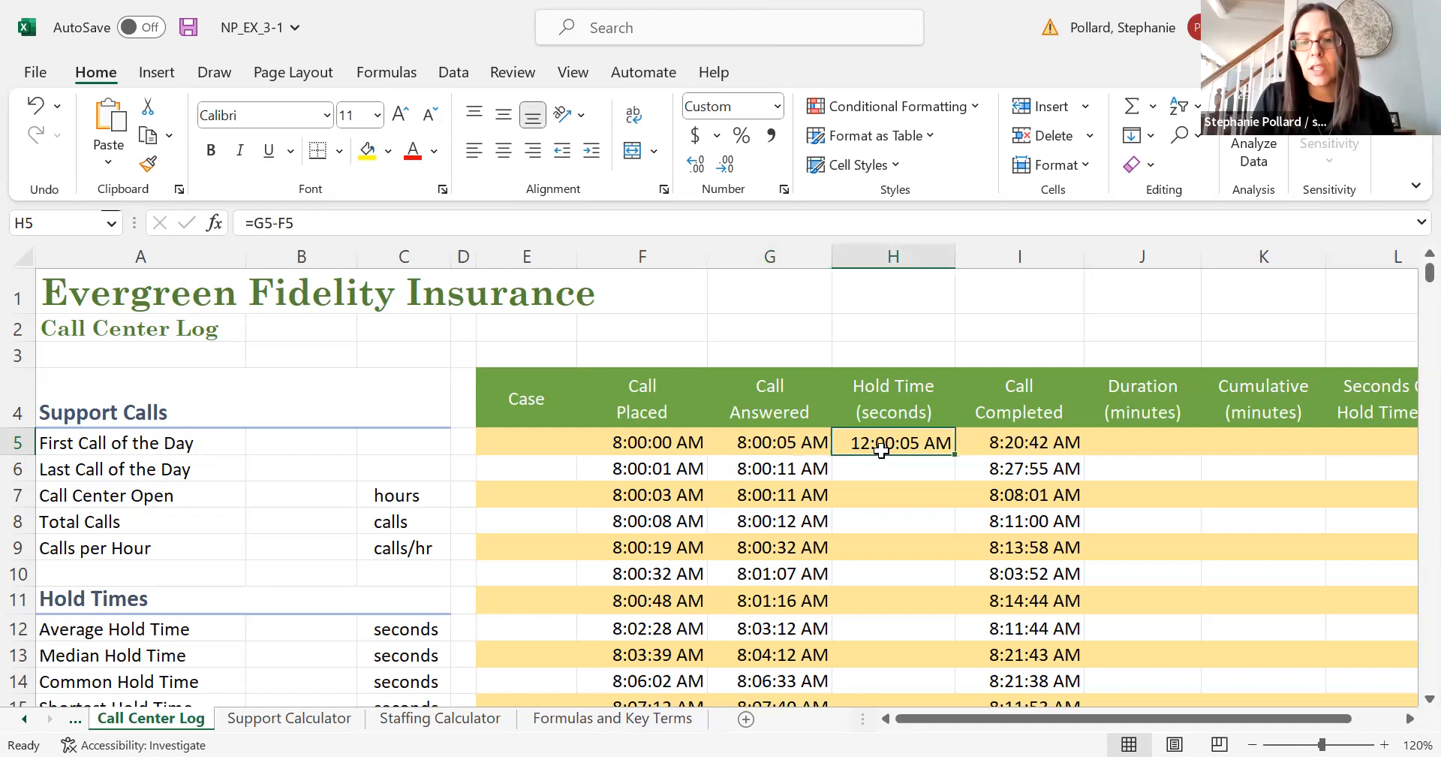
click(777, 106)
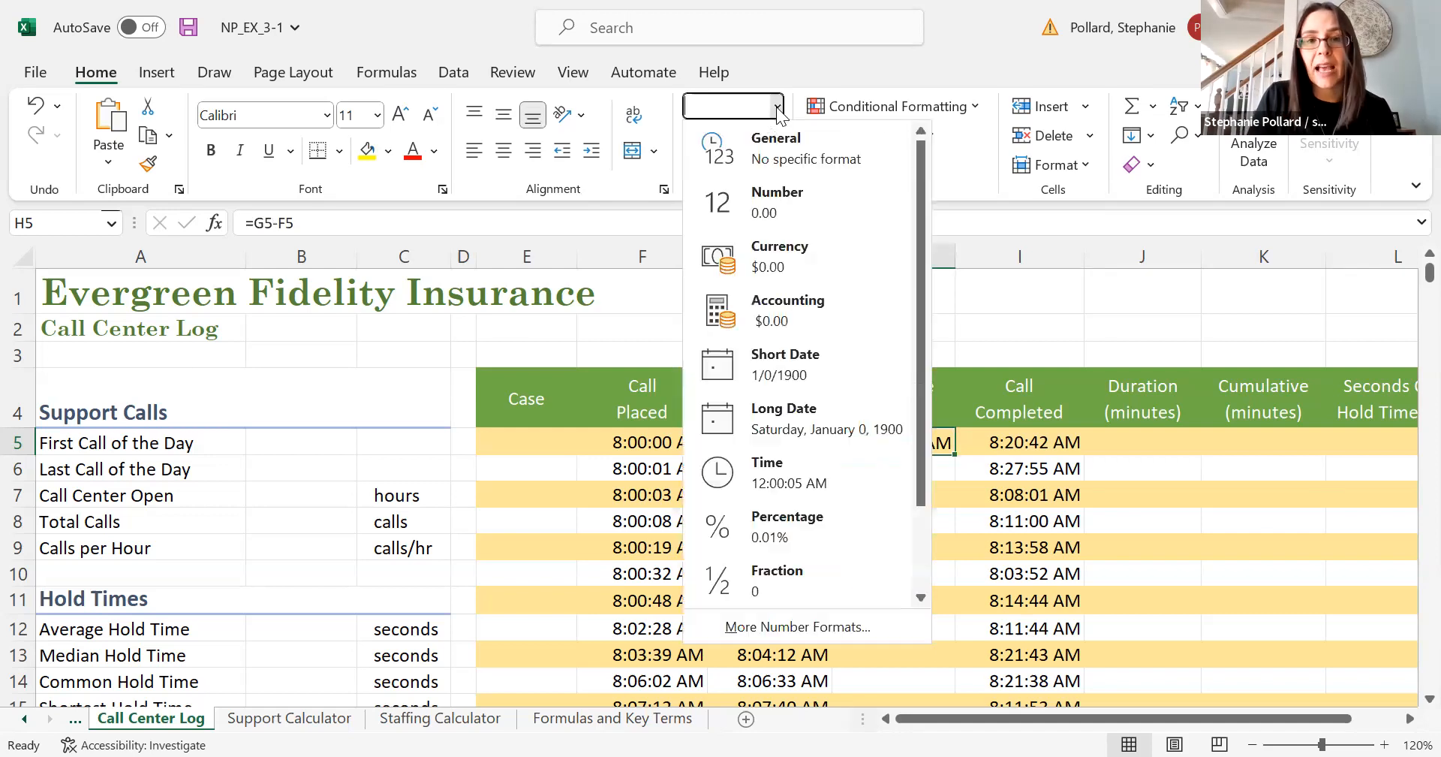
click(761, 156)
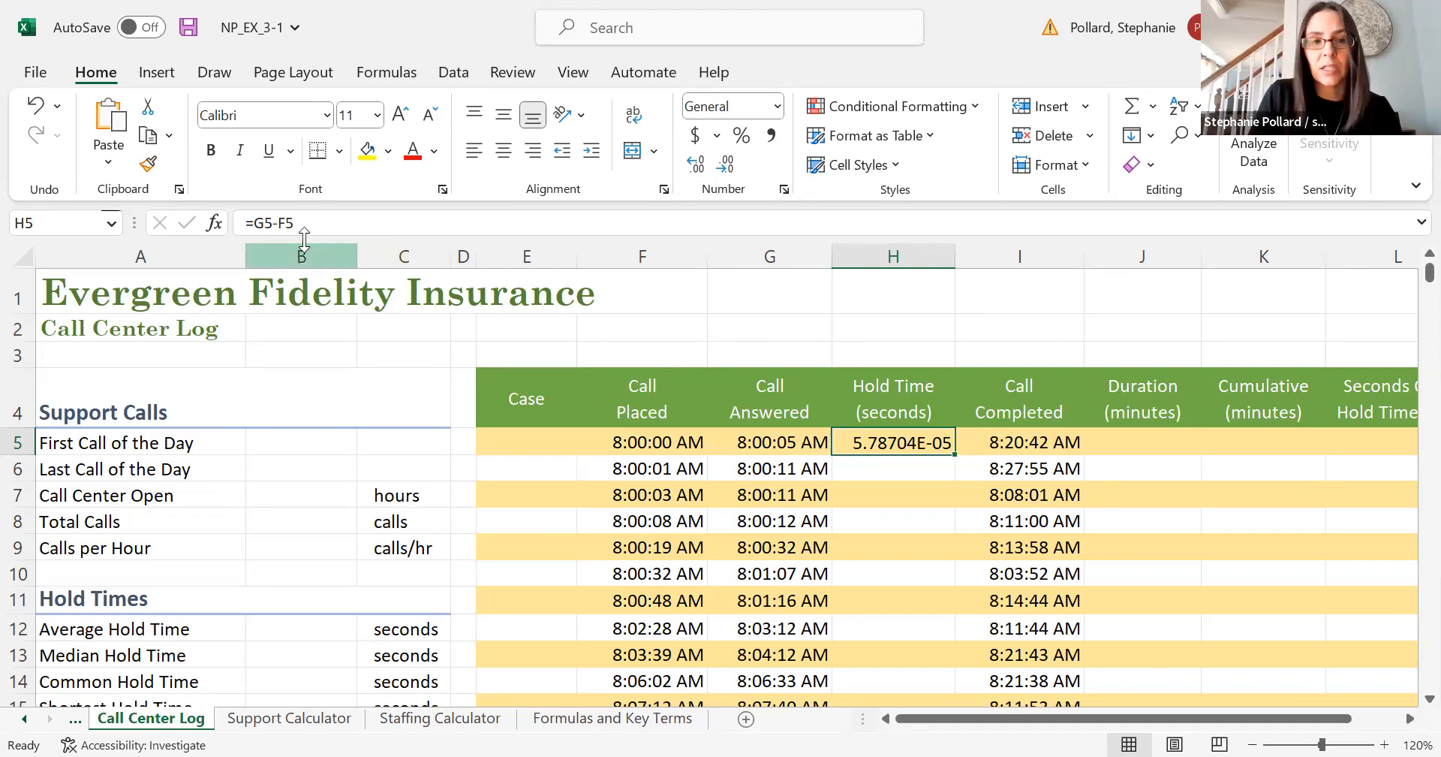
- Edit H5's formula to =(G5-F5)*24*60*60 to convert the hold time into seconds
click(259, 219)
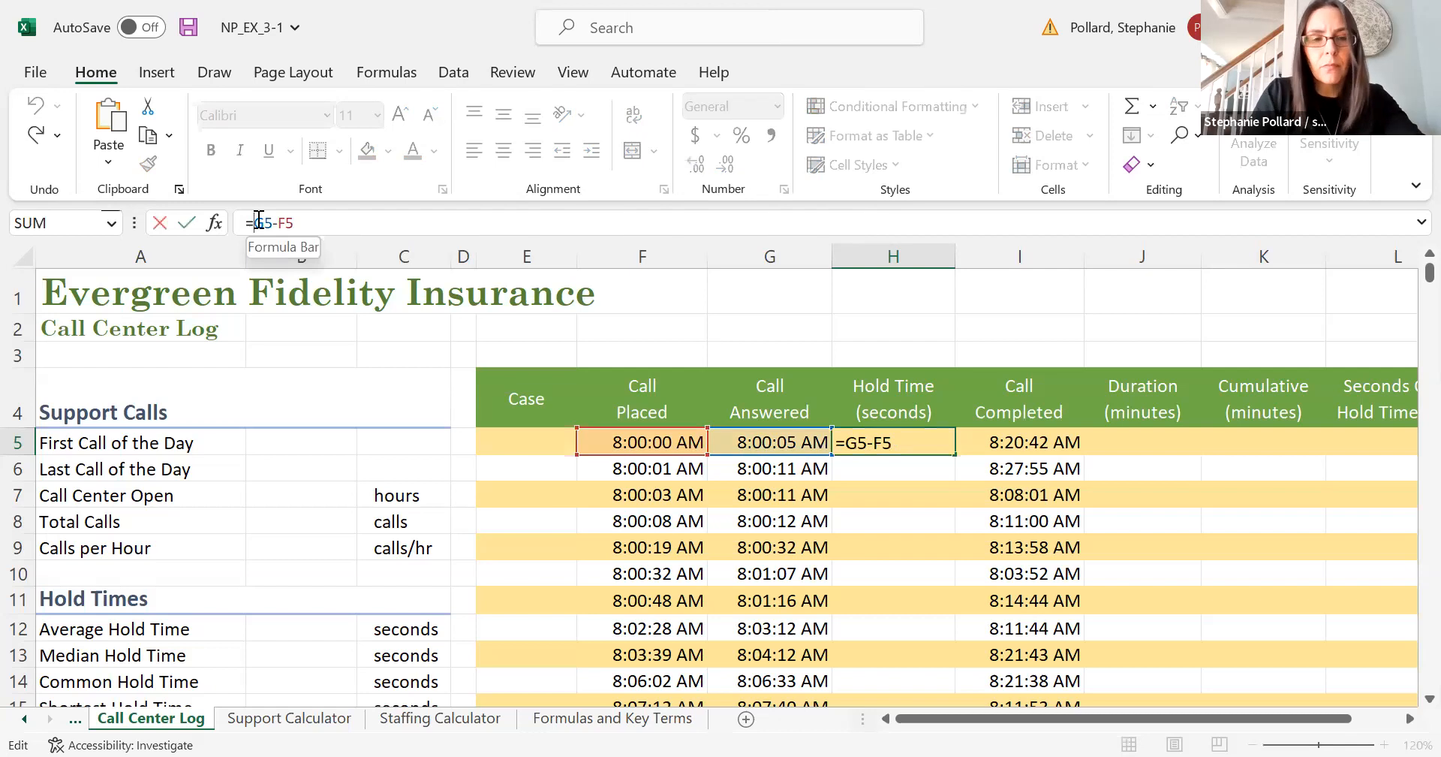
text((G5-F5)
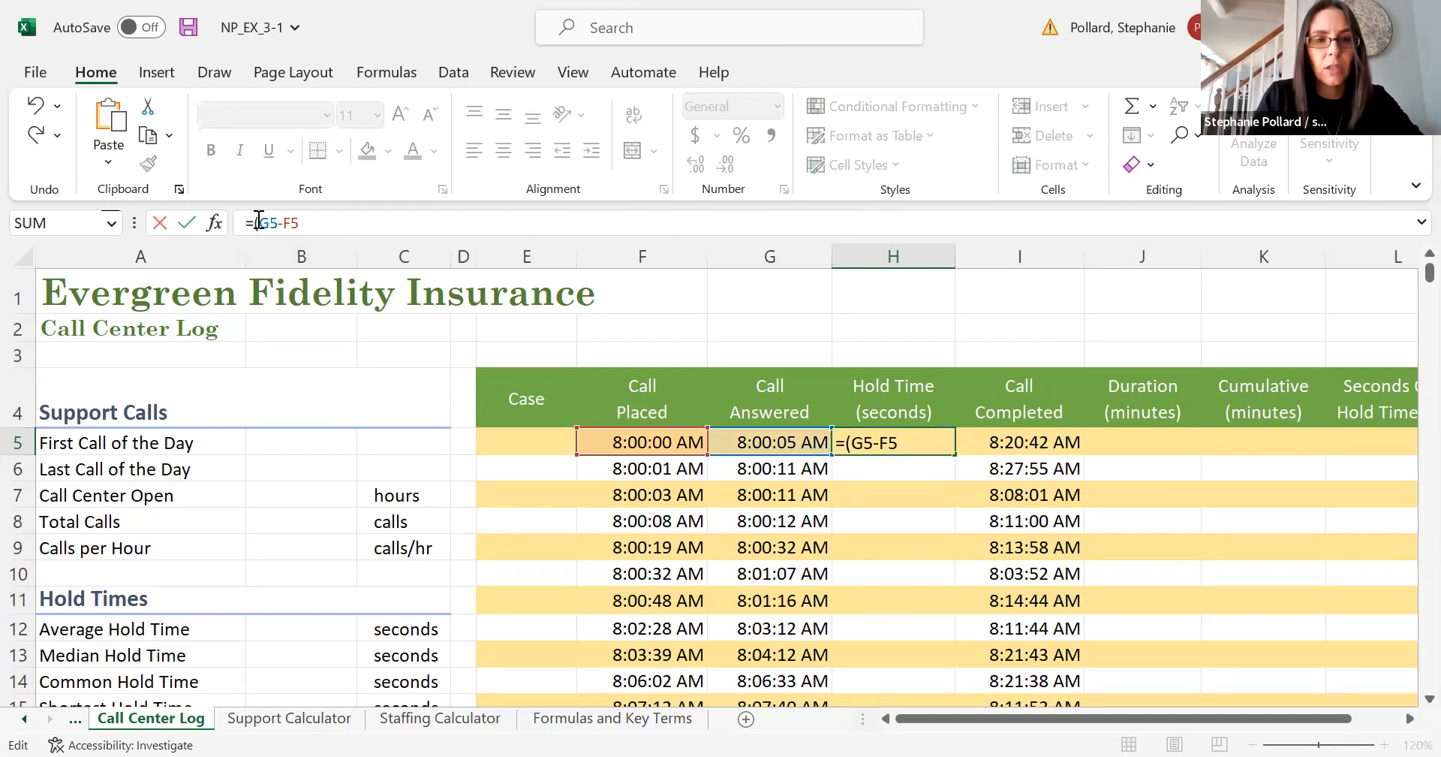
text()*24)
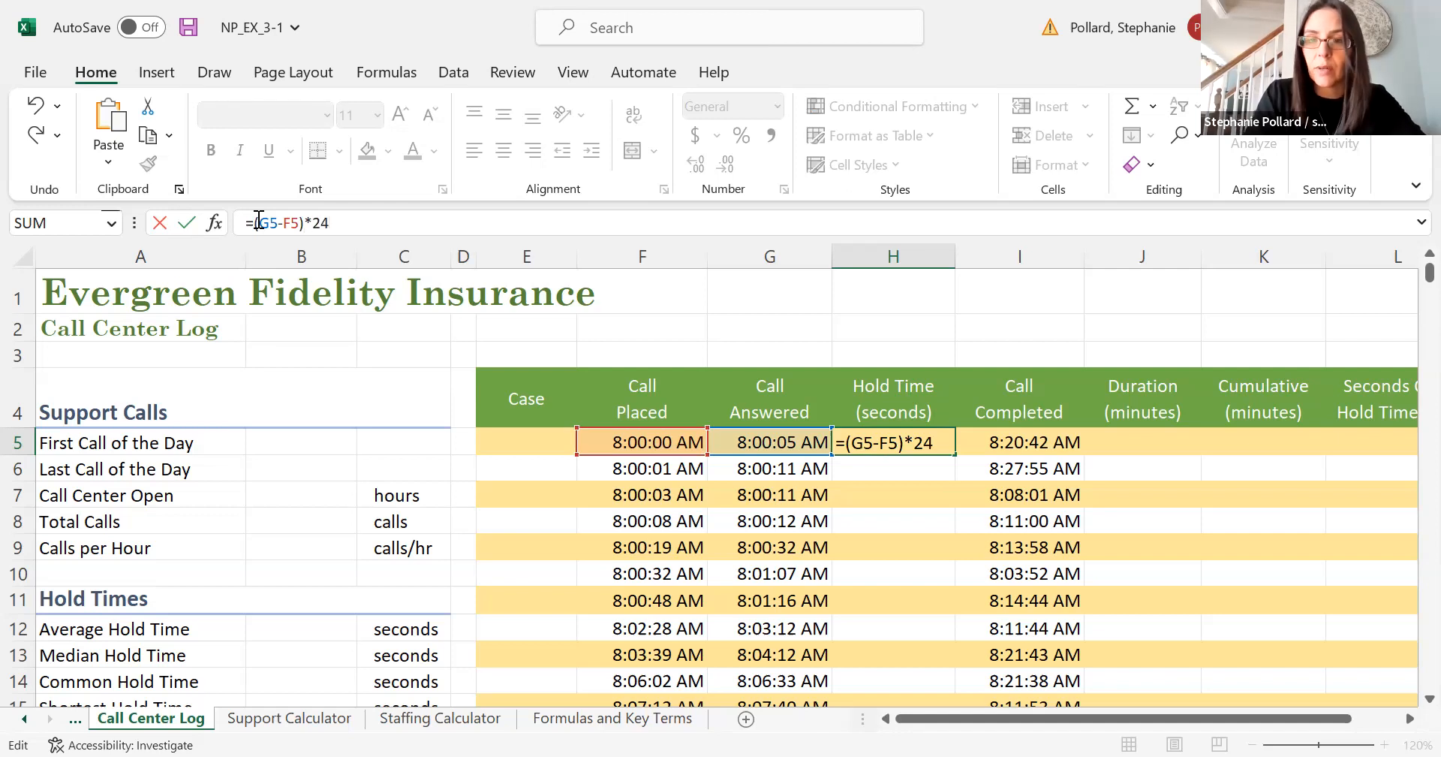
text(*60)
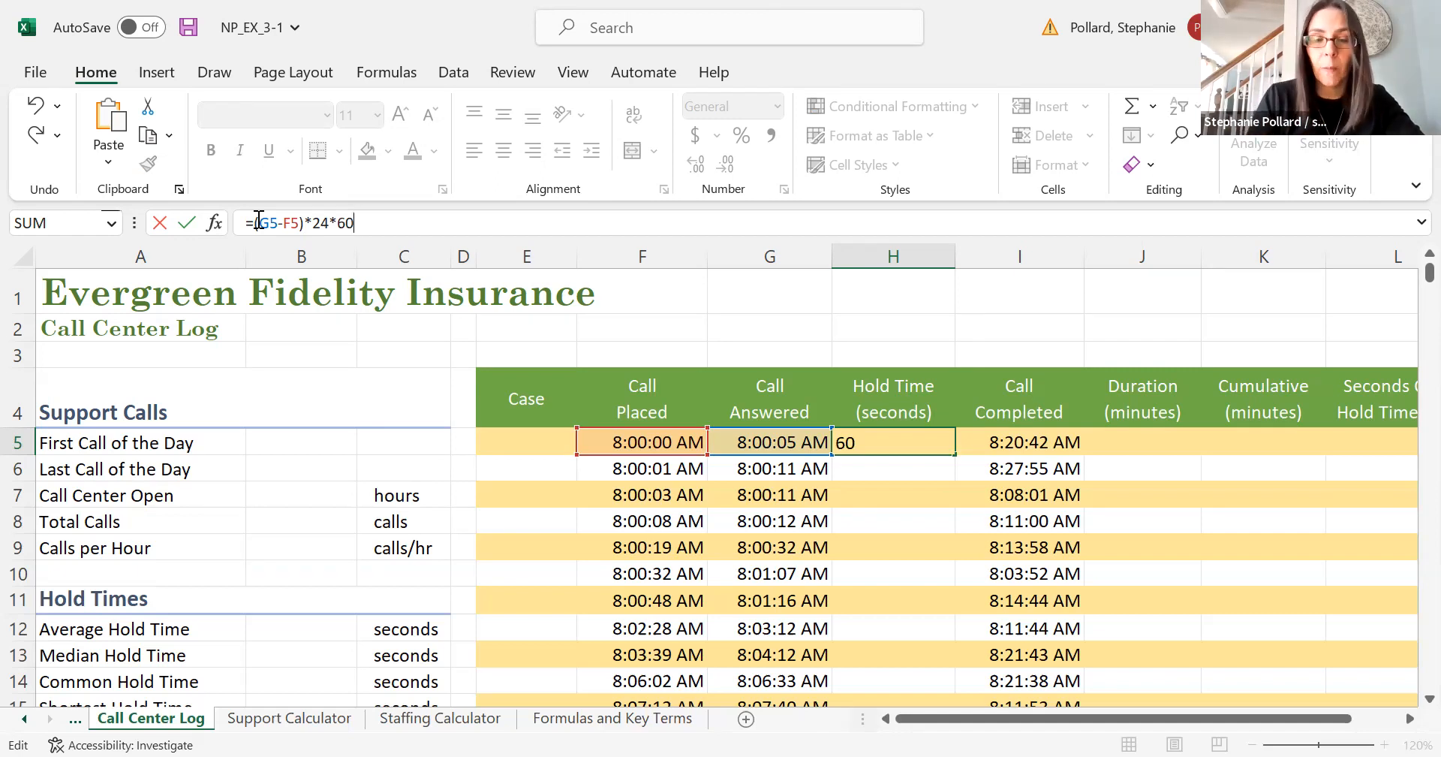
text(*60)
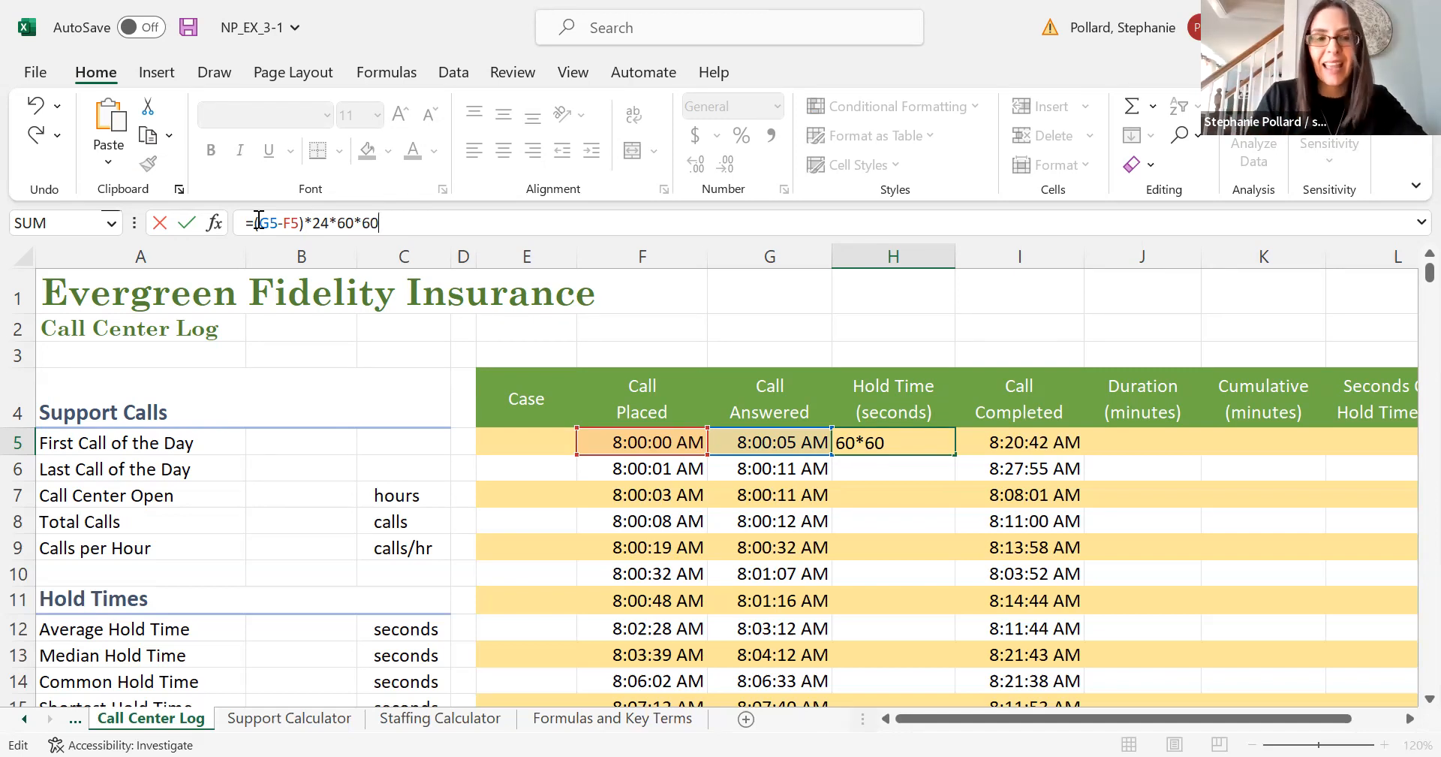
key(Return)
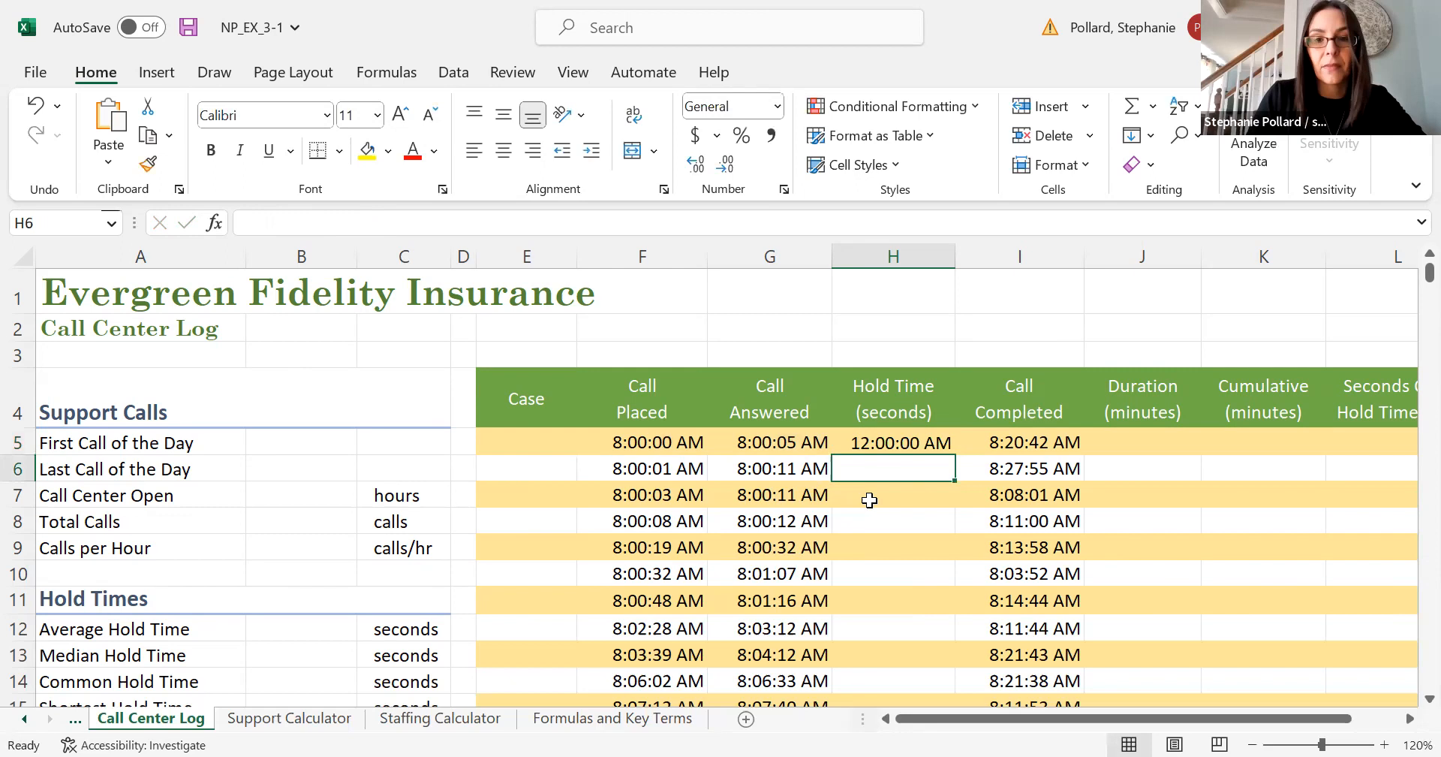
- Set the number format of H5 to General
click(895, 443)
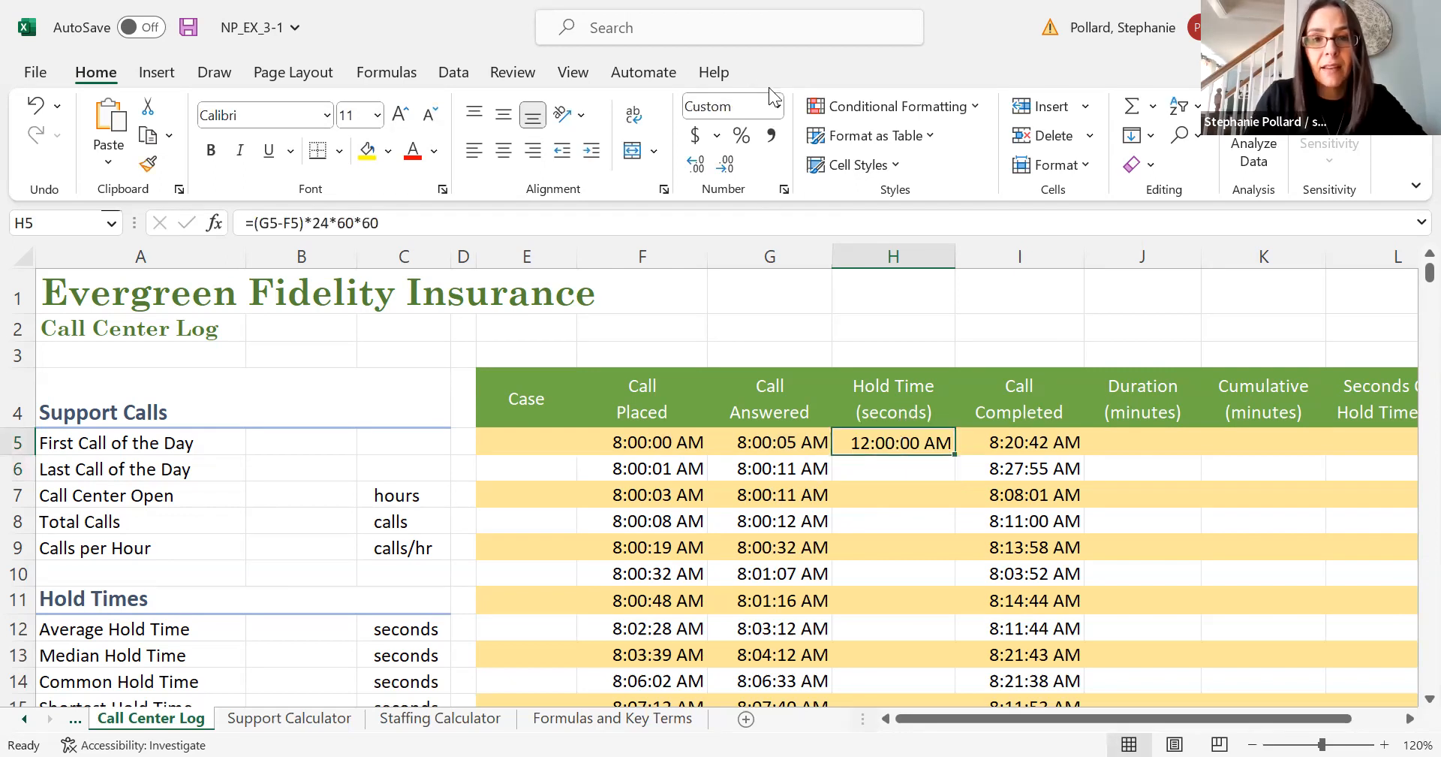
click(778, 106)
click(759, 145)
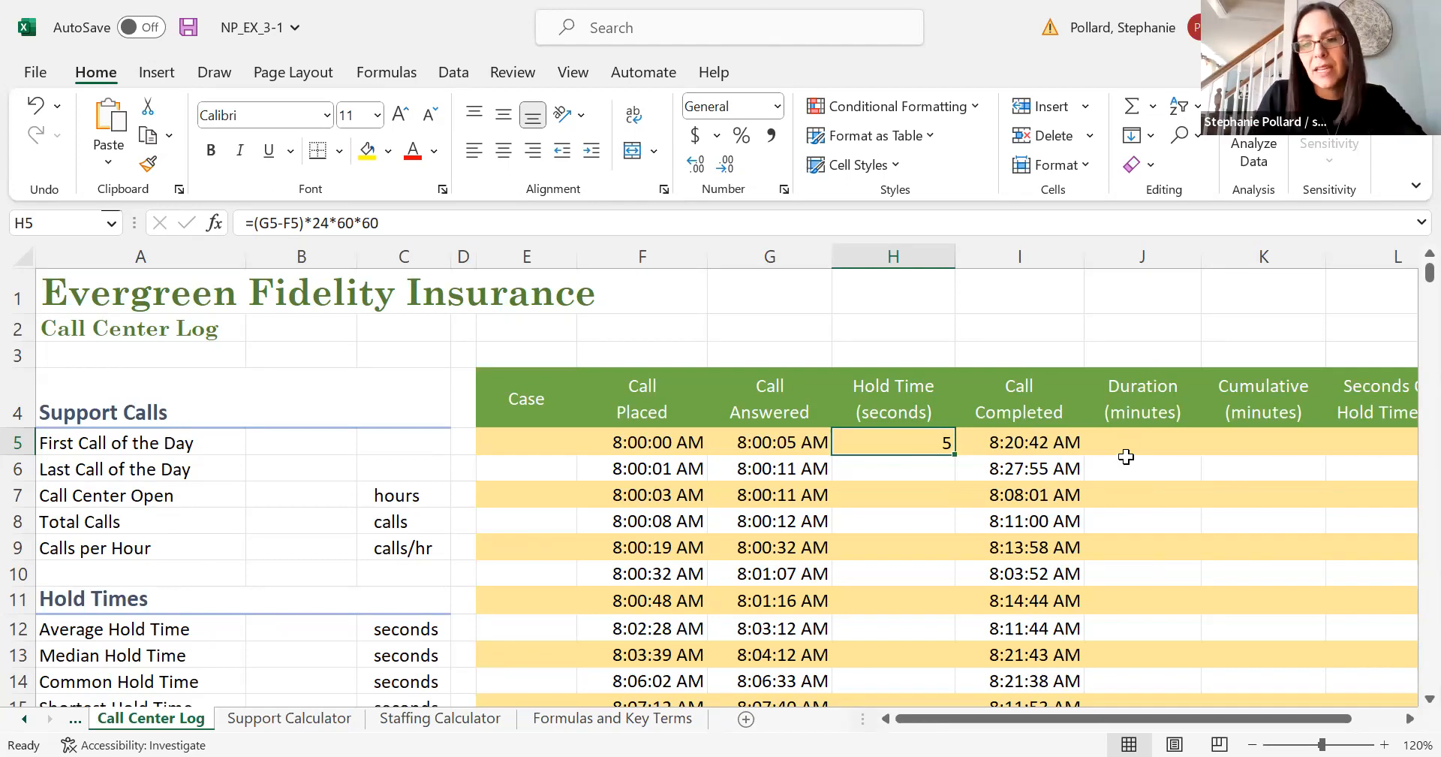
- Enter a duration formula in J5 subtracting the Call Answered time from the Call Completed time: =I5-G5
click(1130, 441)
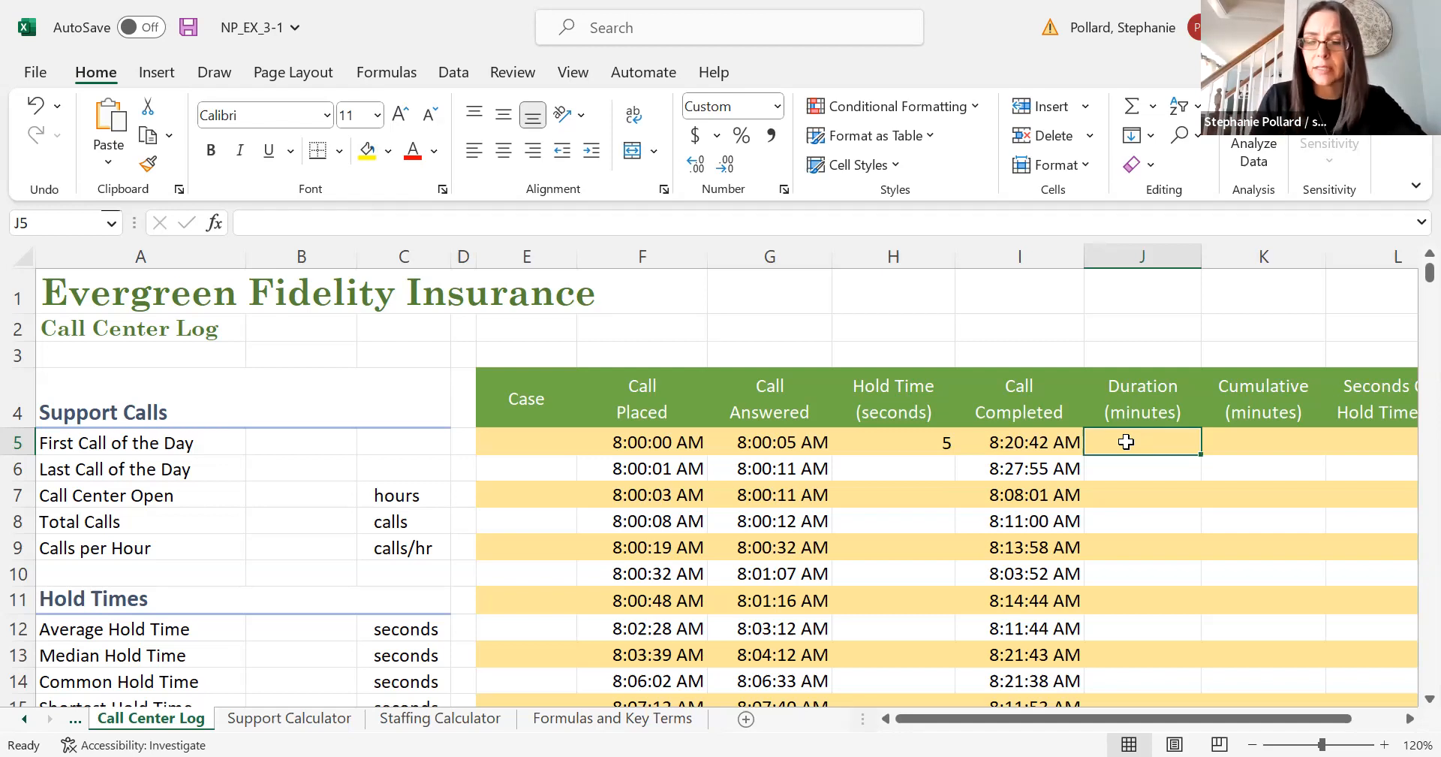
text(=)
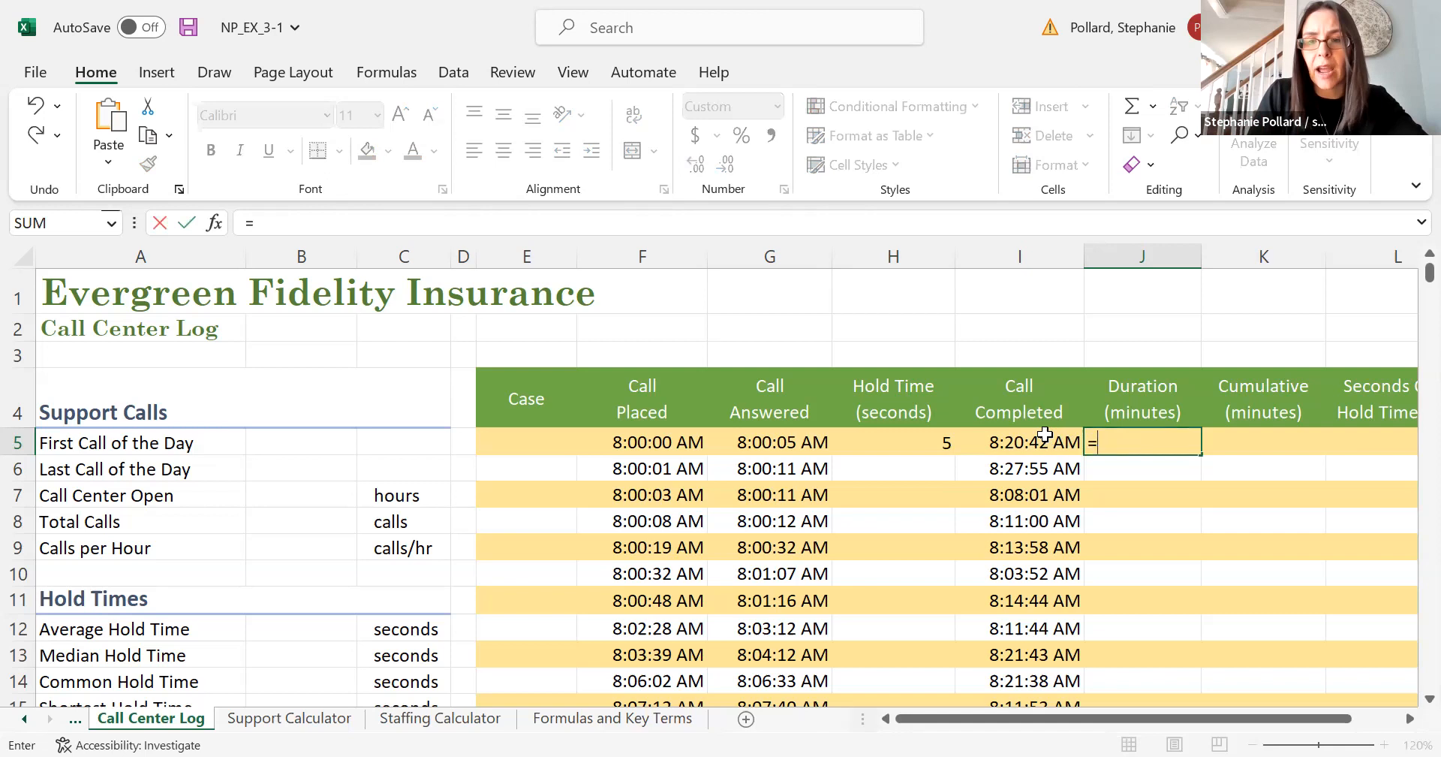
click(1039, 443)
text(-)
click(770, 443)
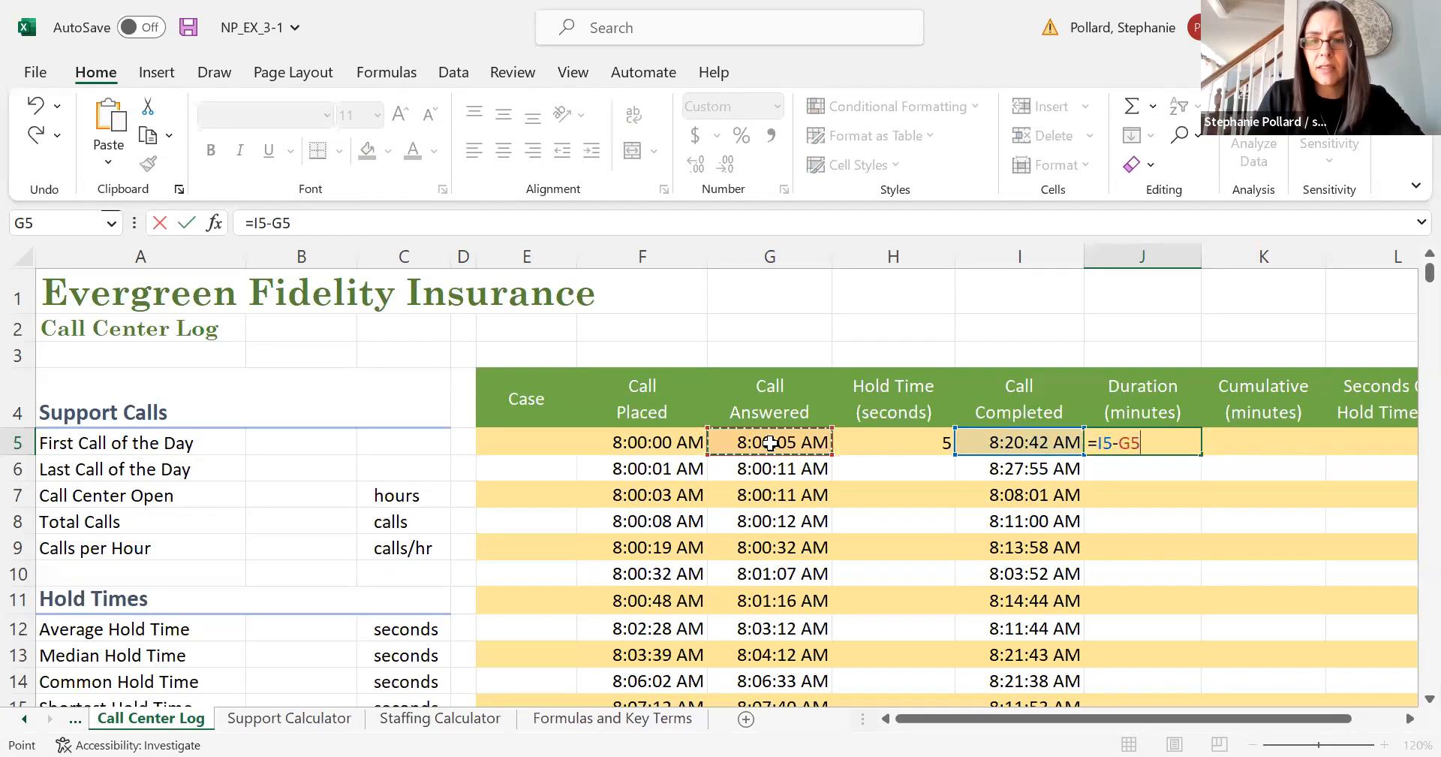
key(Return)
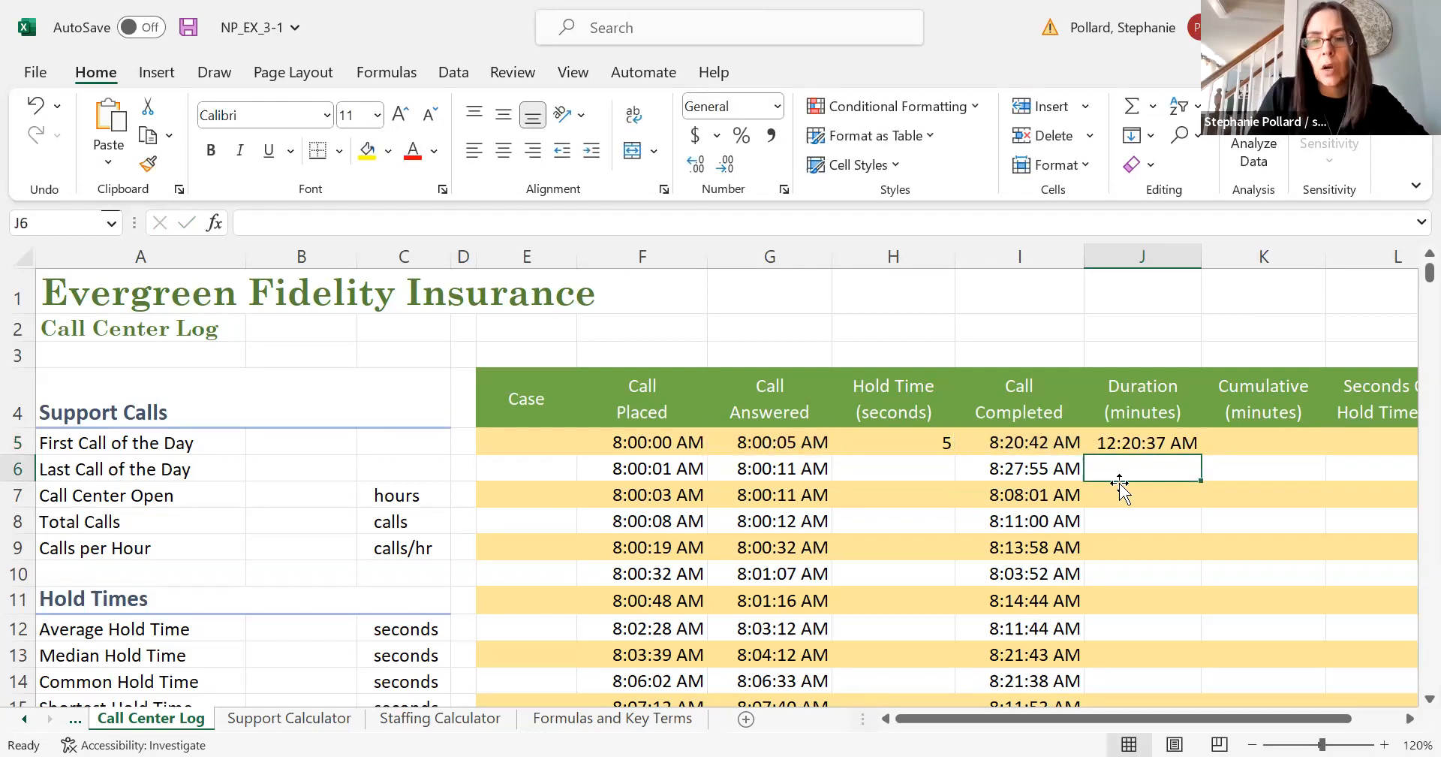
- Set the number format of the duration cell J5 to General
click(1123, 444)
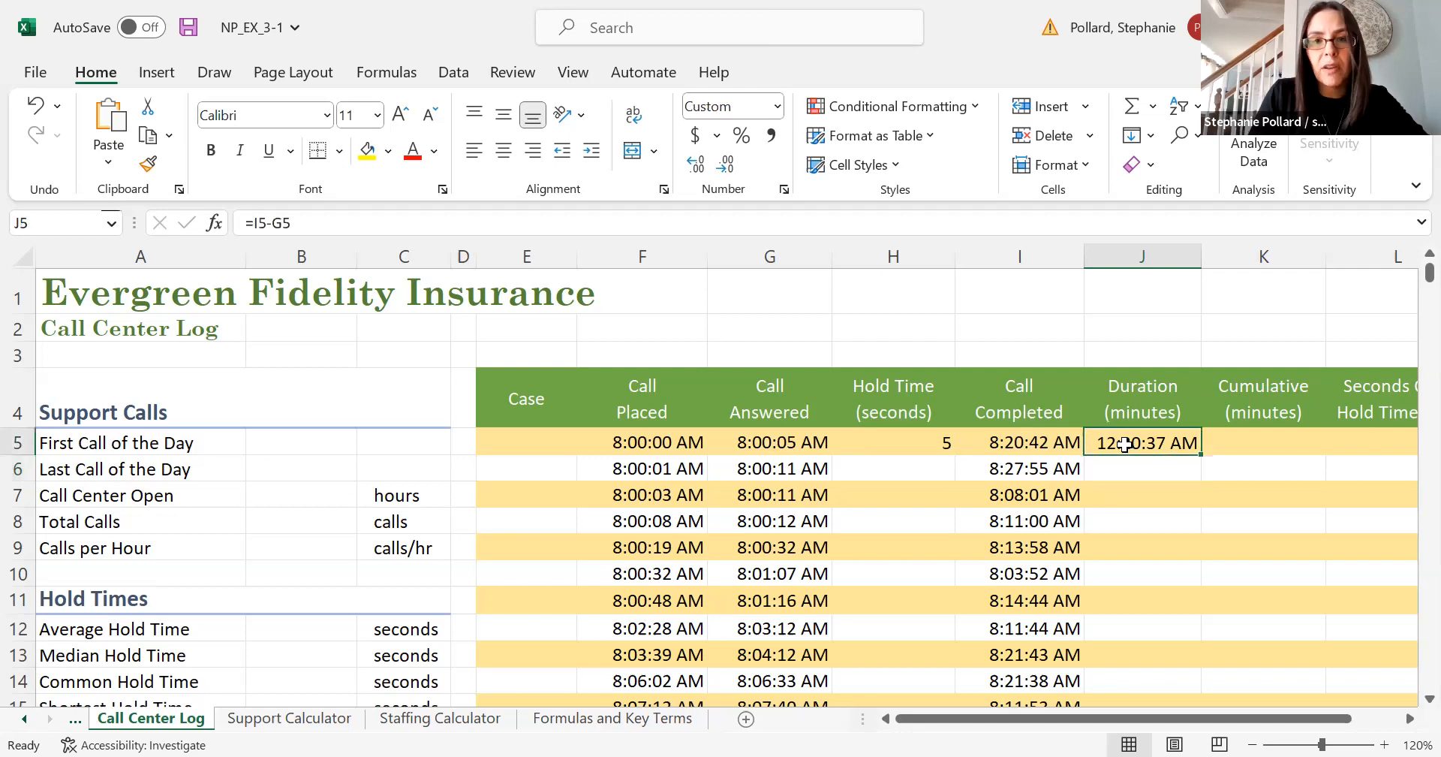
click(777, 107)
click(767, 146)
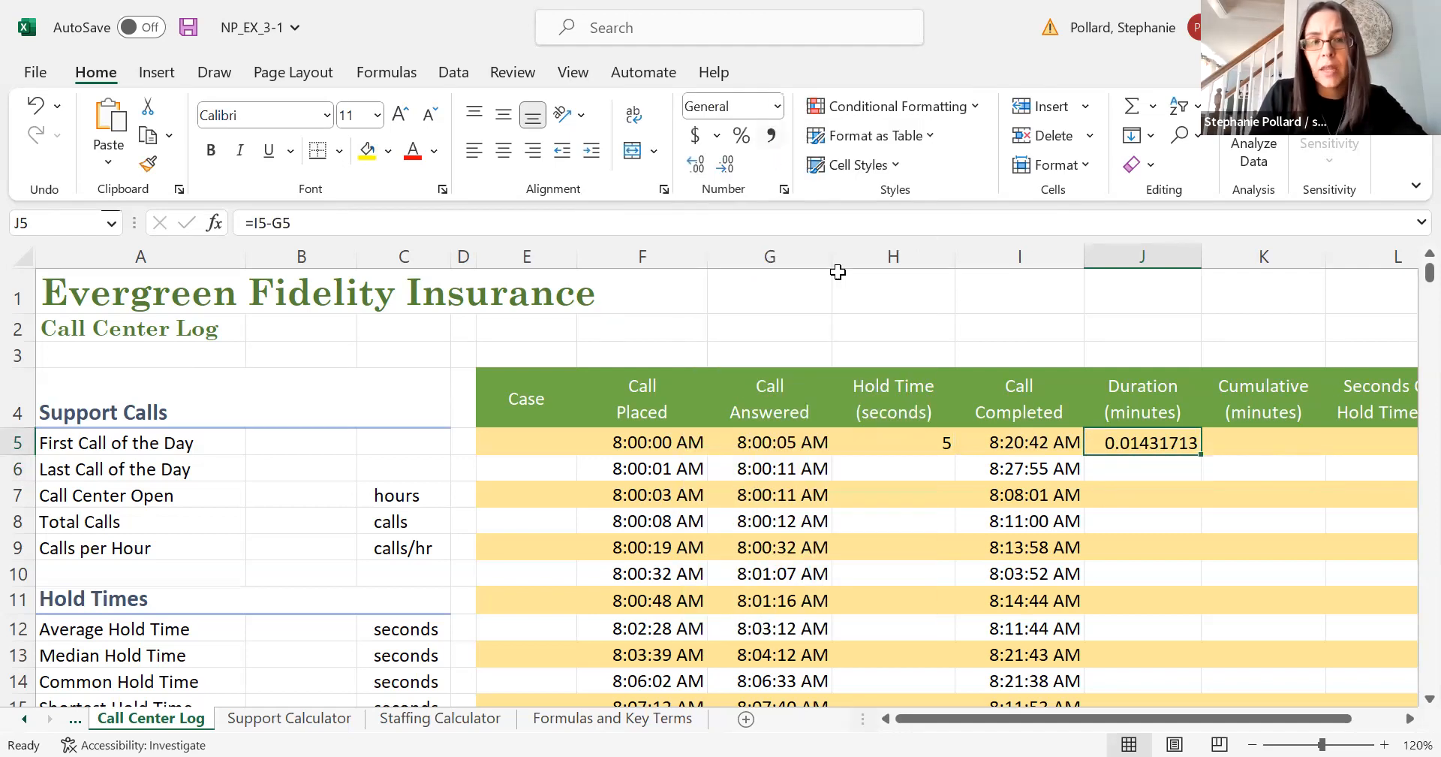
- Edit J5's formula to =(I5-G5)*24*60 to convert the call duration into minutes
click(255, 222)
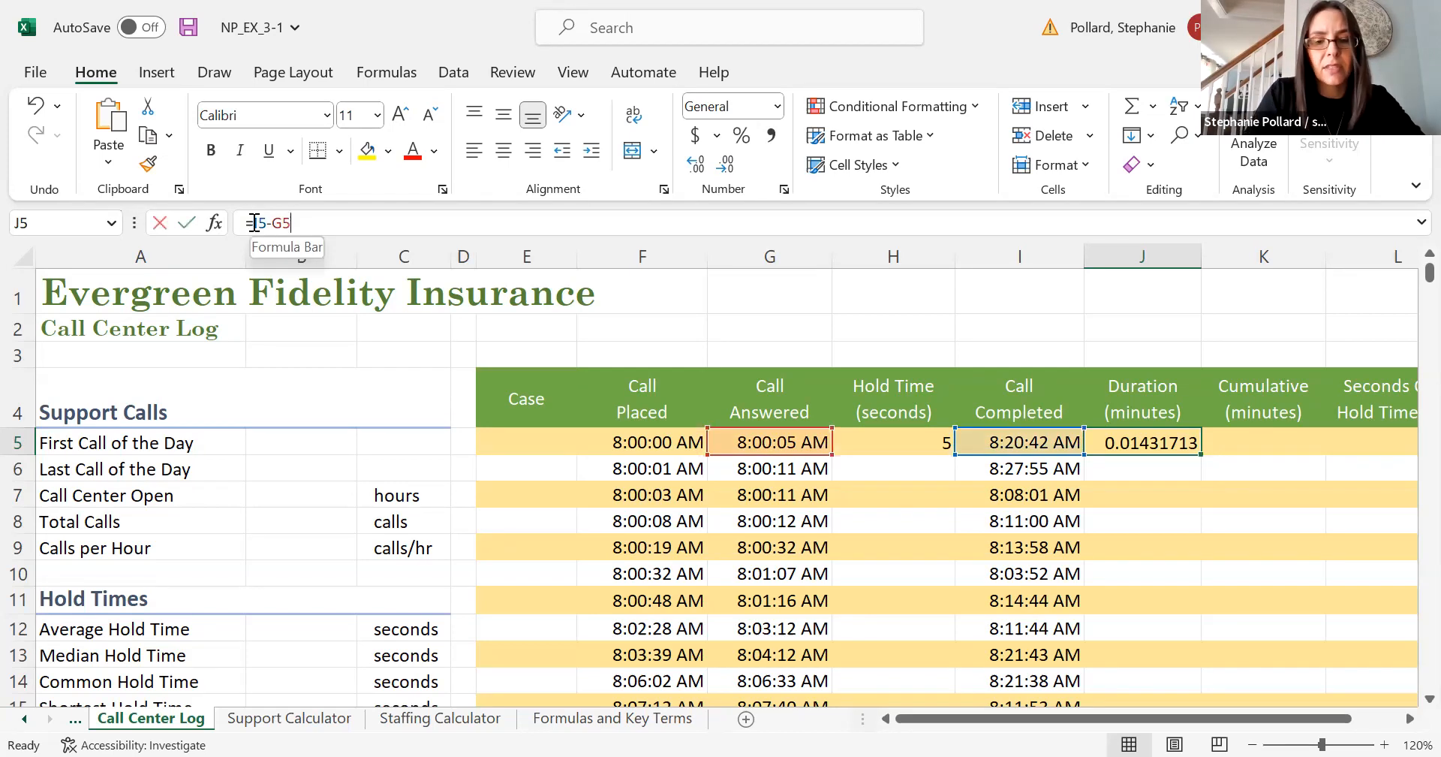
text((I5-G5)
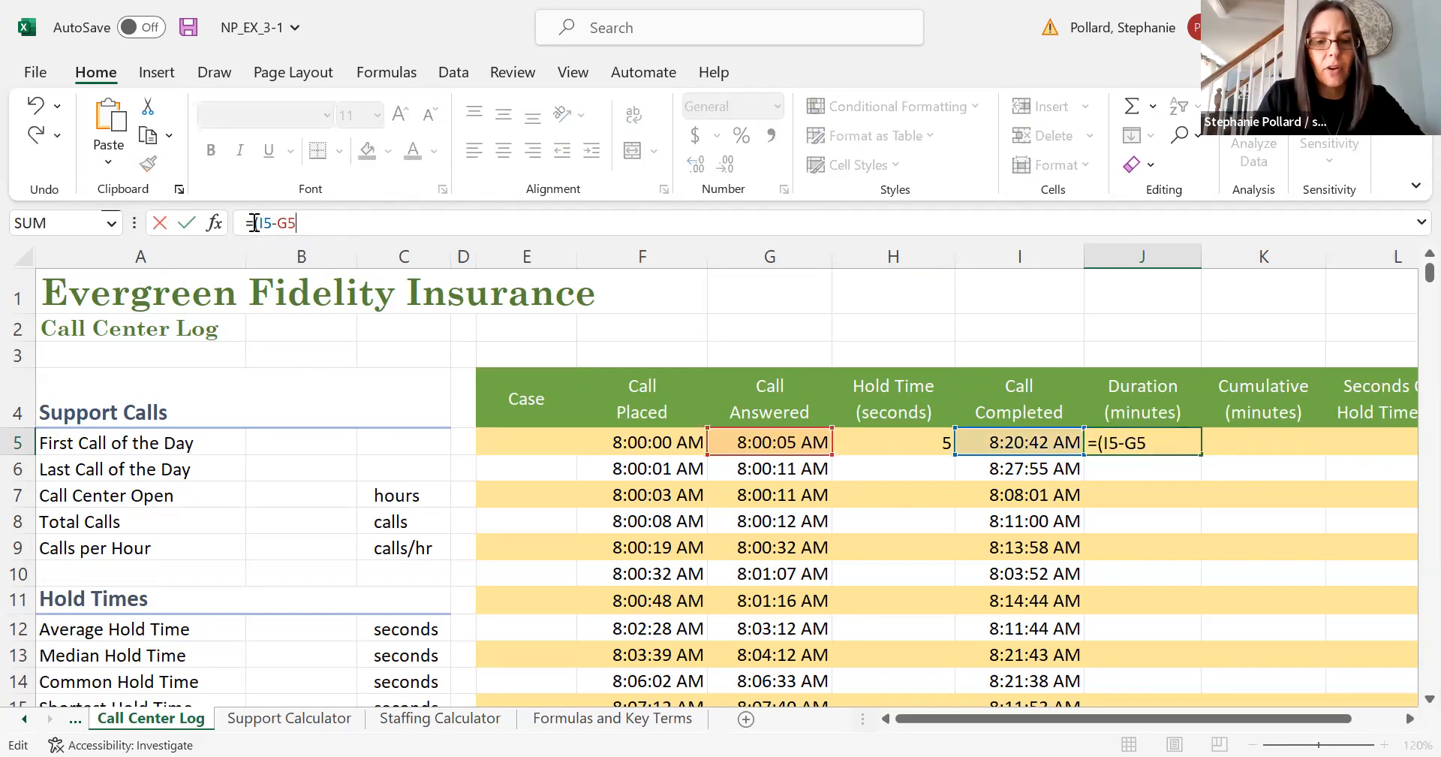
text())
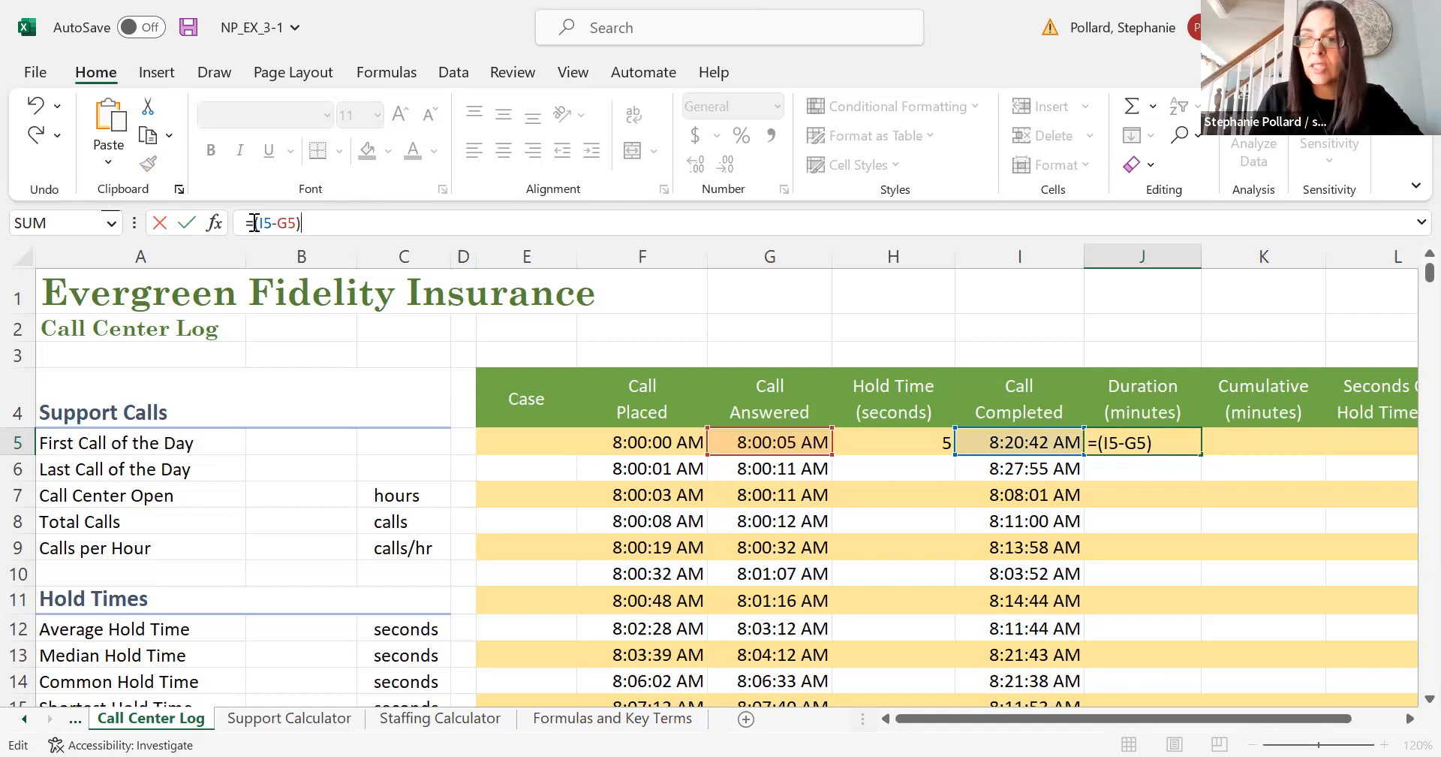
text(*24)
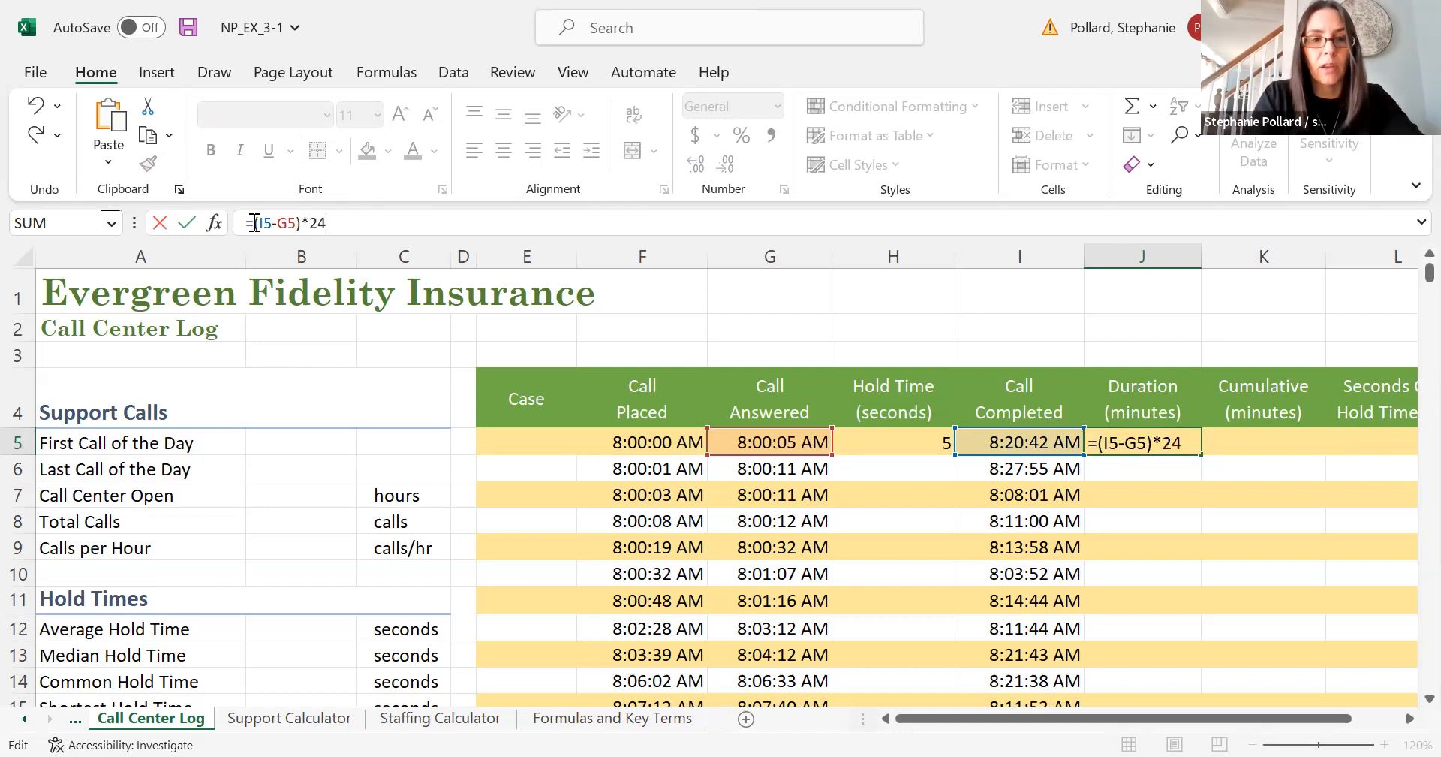
text(*60)
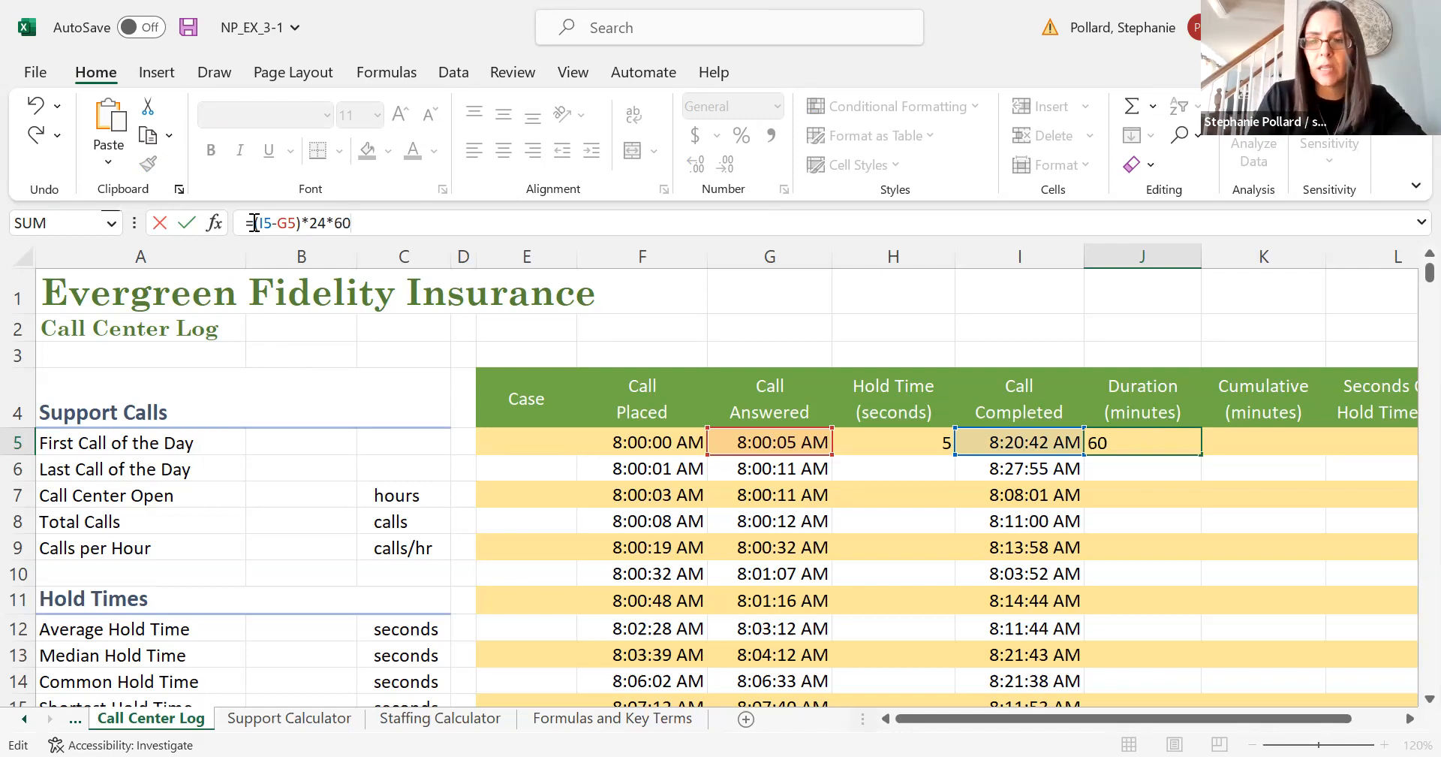
key(Return)
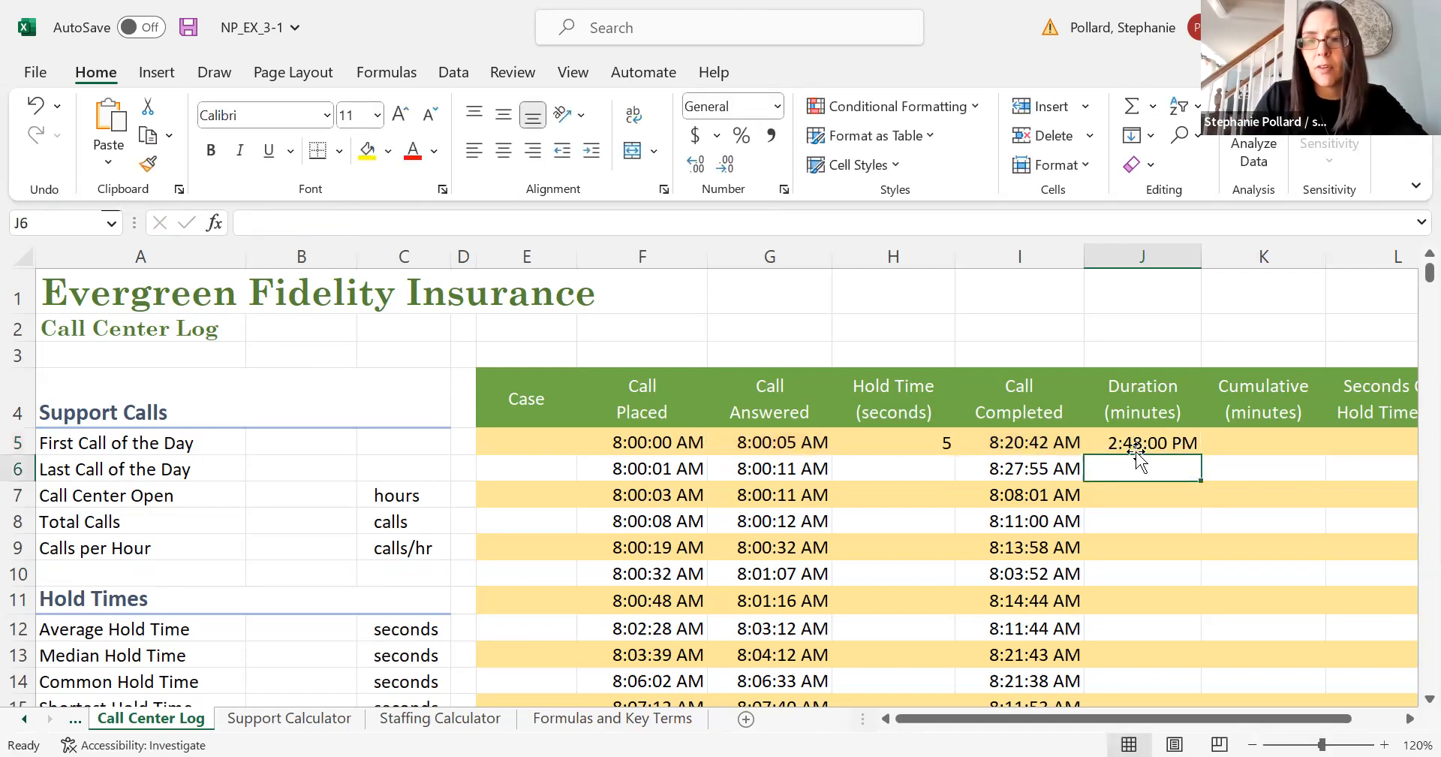
- Set the number format of the duration cell J5 to General
click(1135, 445)
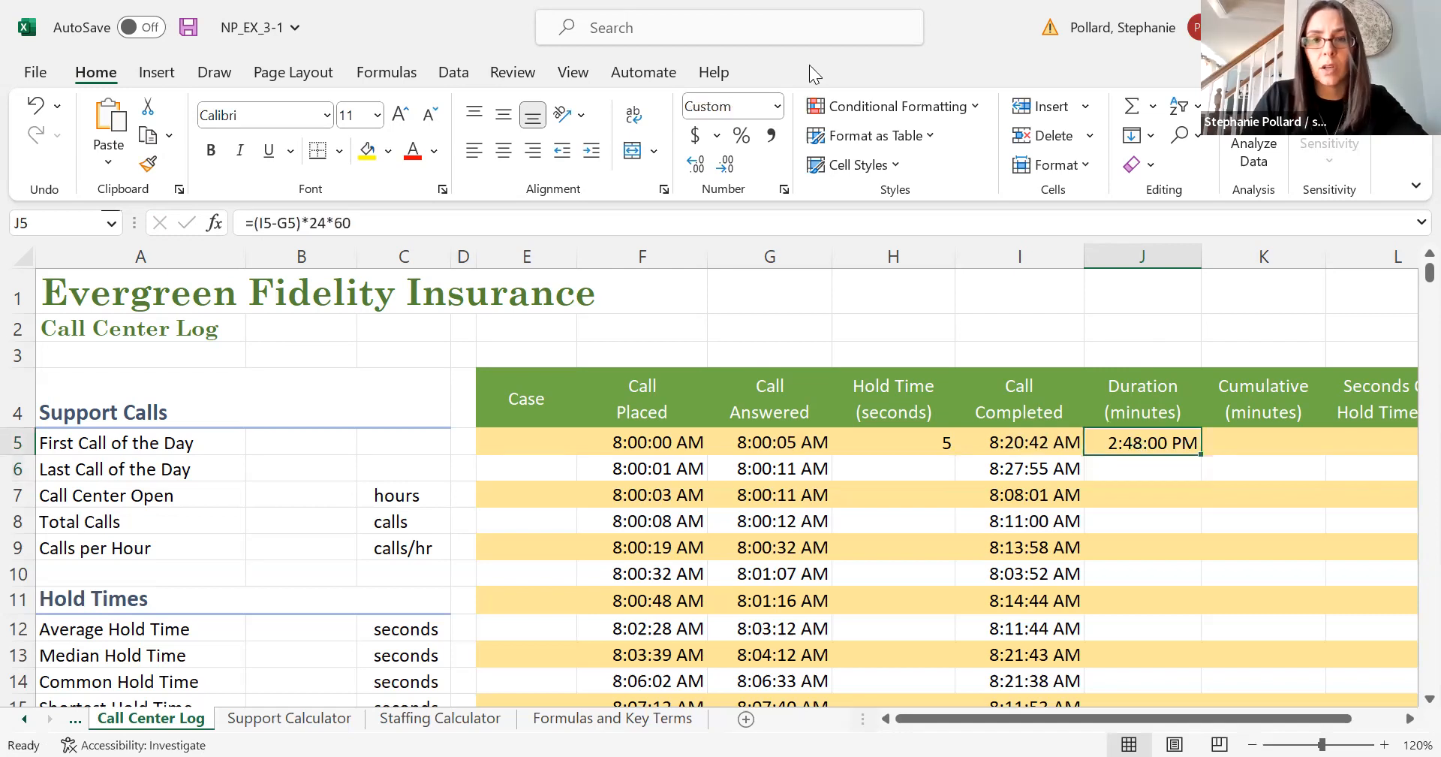
click(777, 106)
click(758, 135)
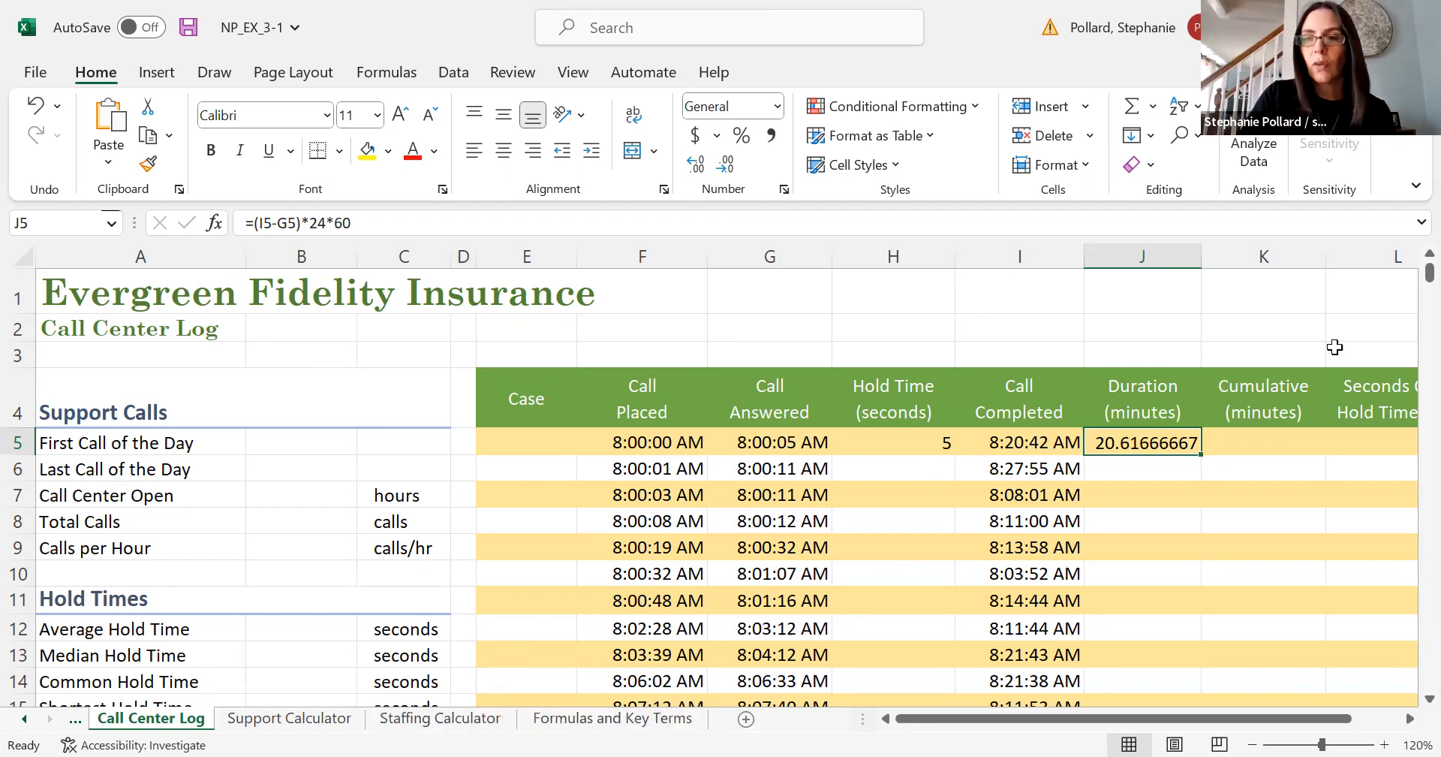
mouse_move(1409, 285)
mouse_down()
mouse_move(1410, 383)
mouse_move(1408, 287)
mouse_up()
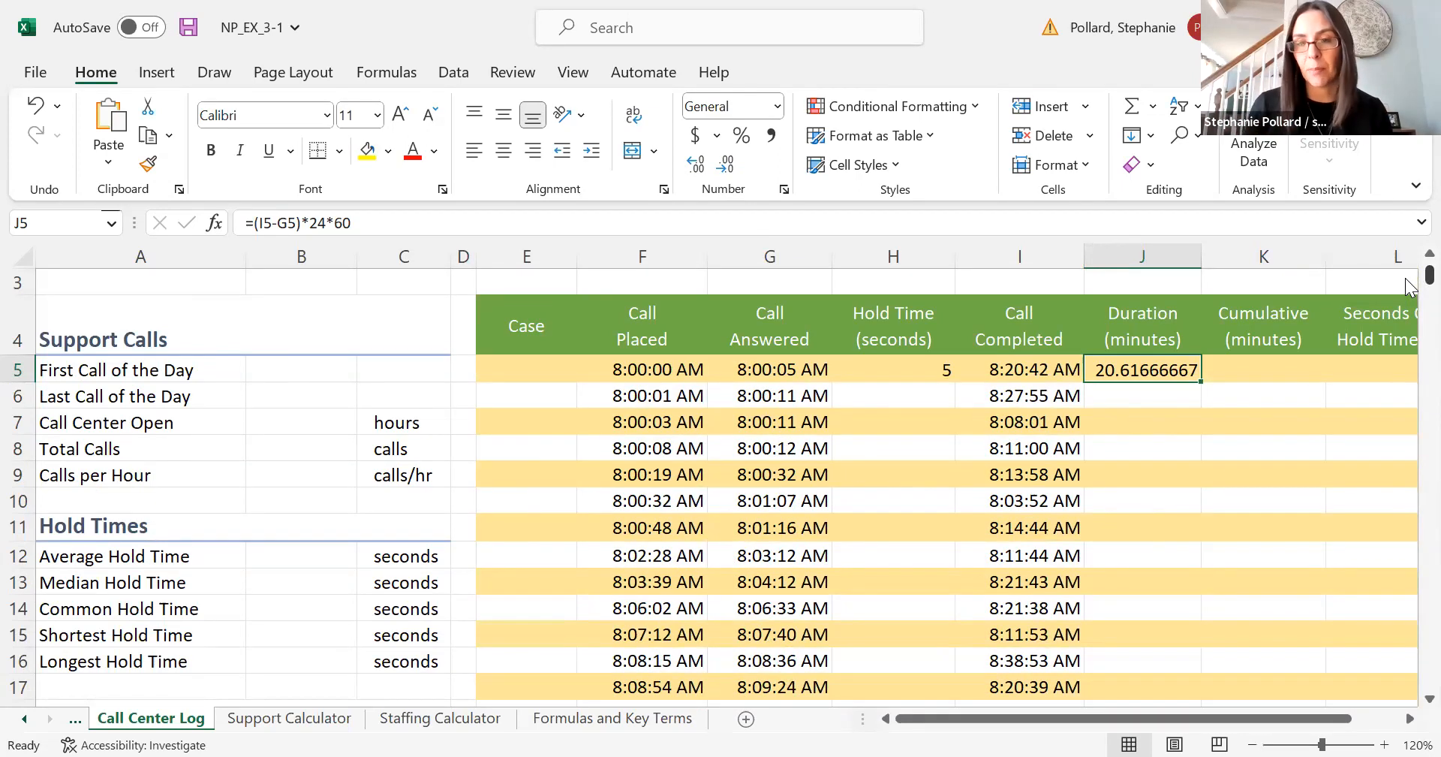
click(939, 370)
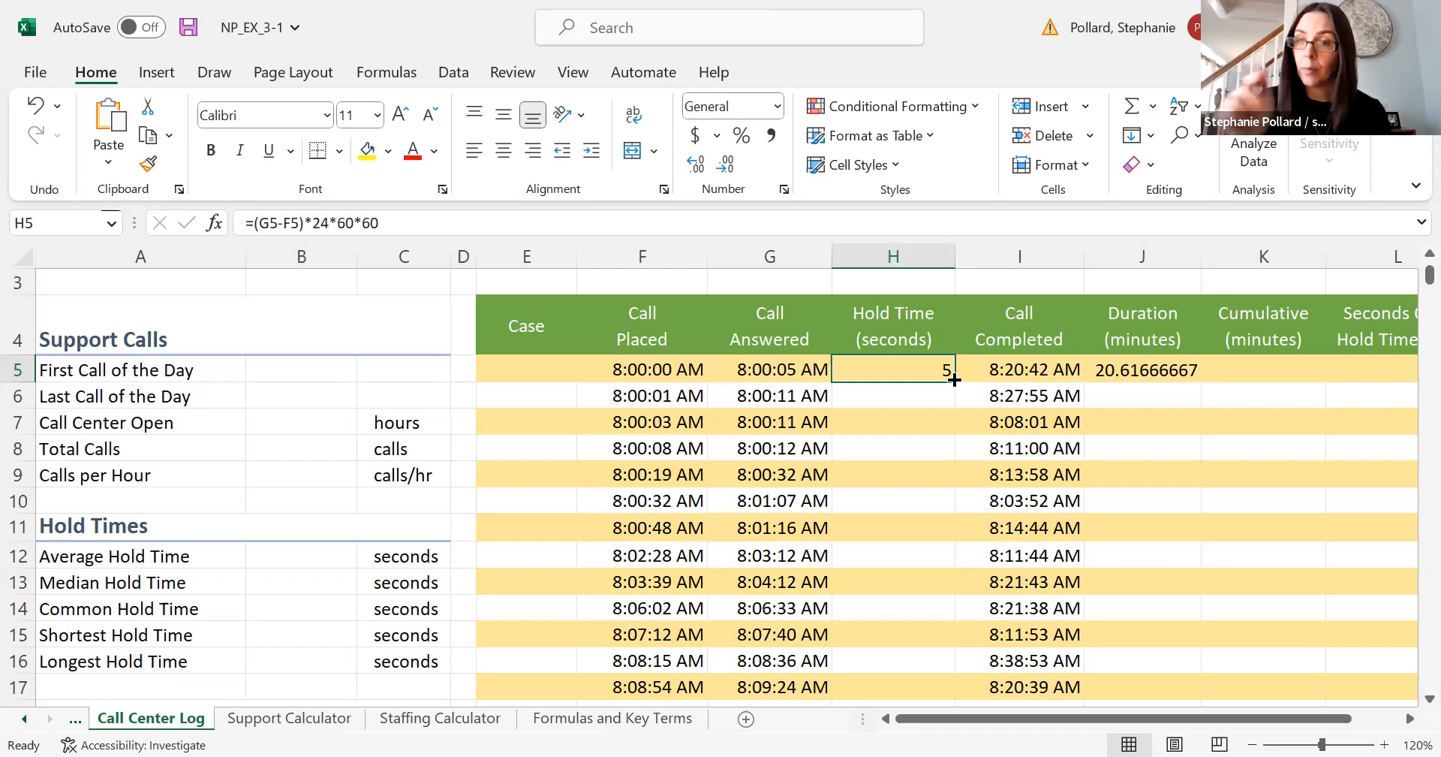
drag(954, 379, 954, 592)
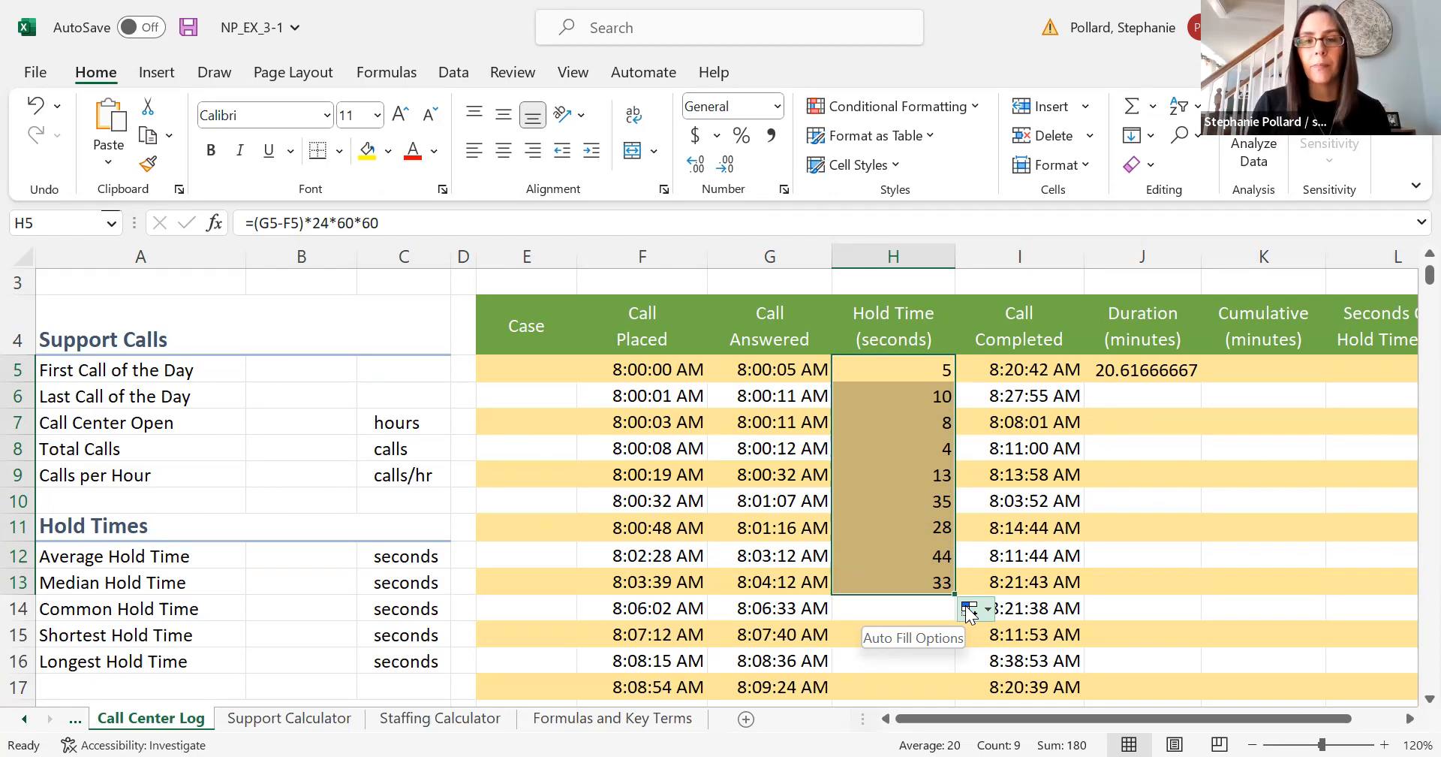
click(934, 607)
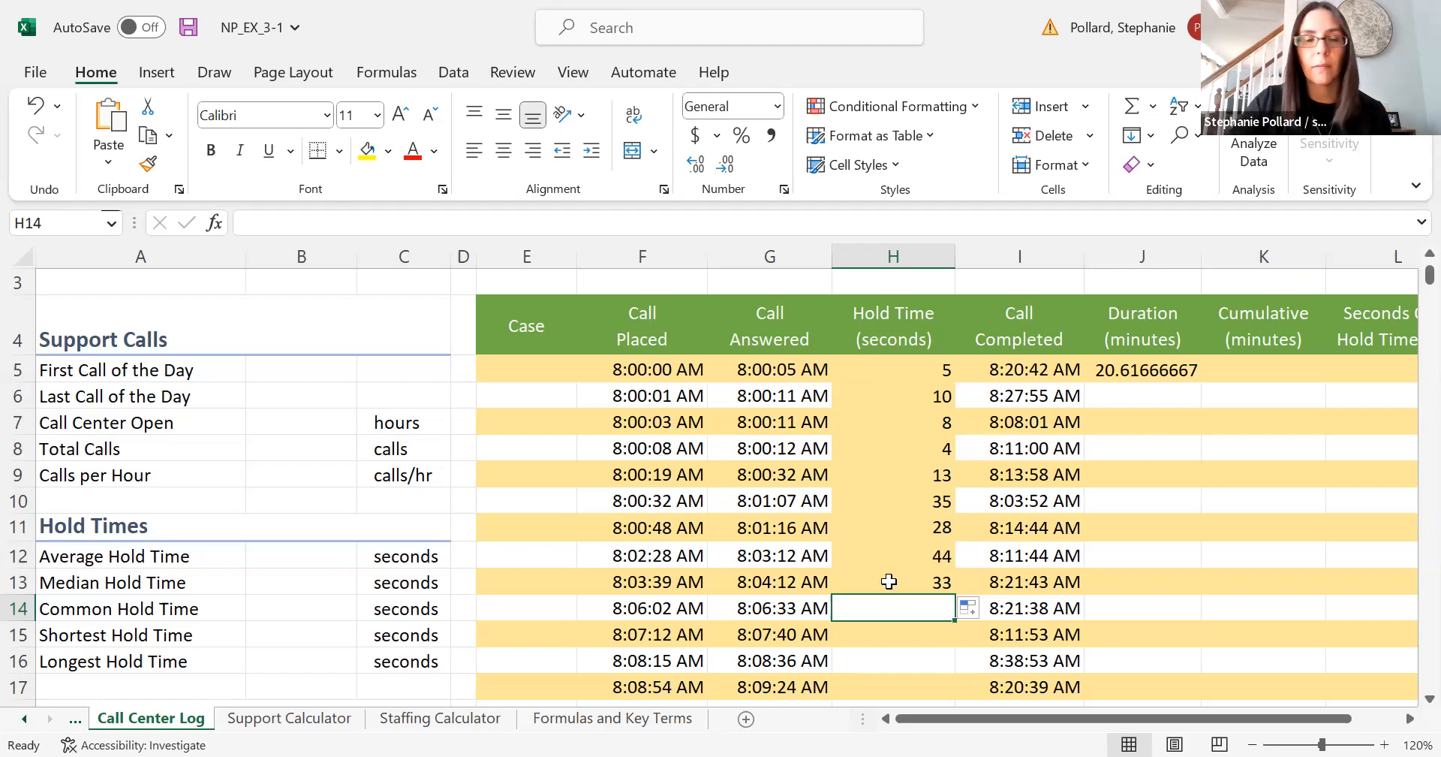
click(35, 105)
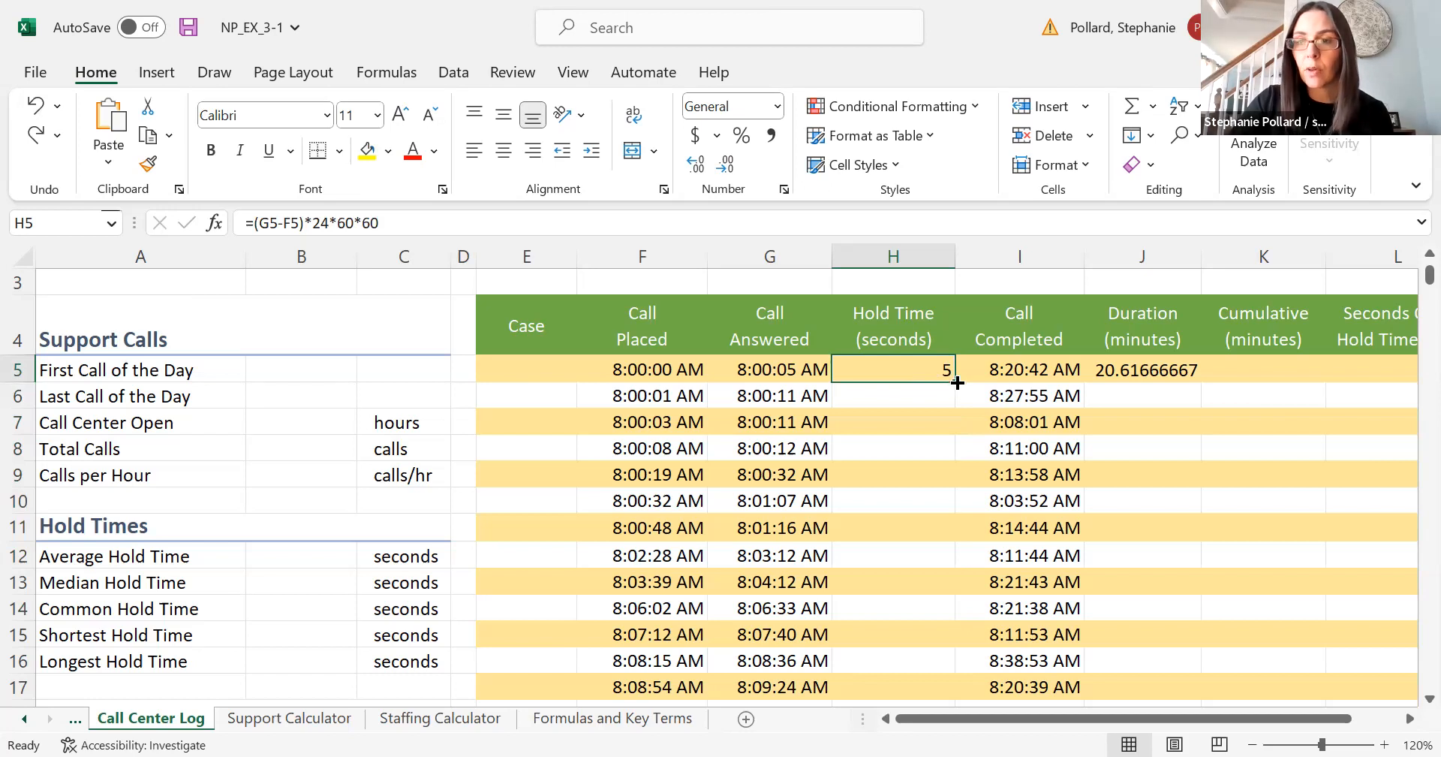
- Fill the hold-time formula in H5 down to H13 using Fill Without Formatting
drag(957, 383, 950, 592)
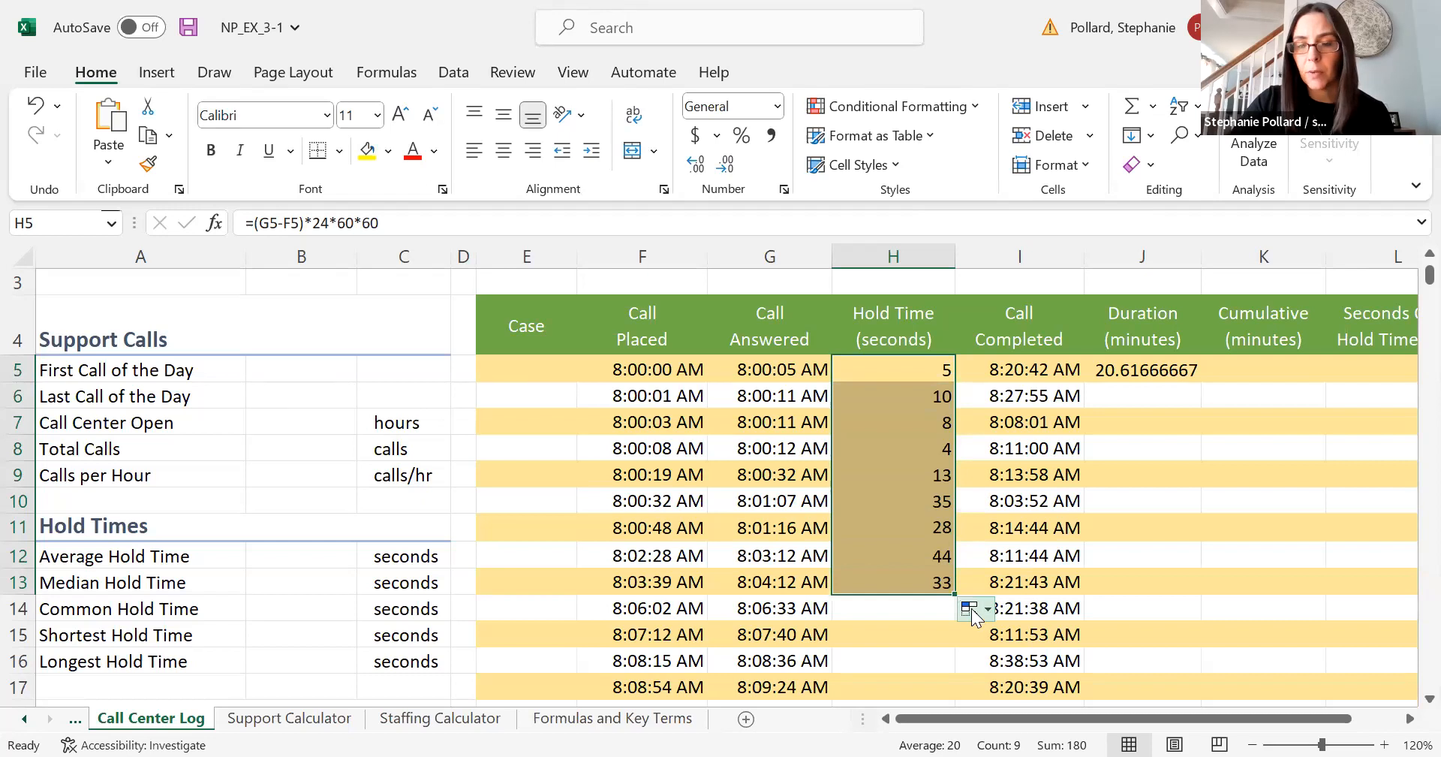
click(971, 612)
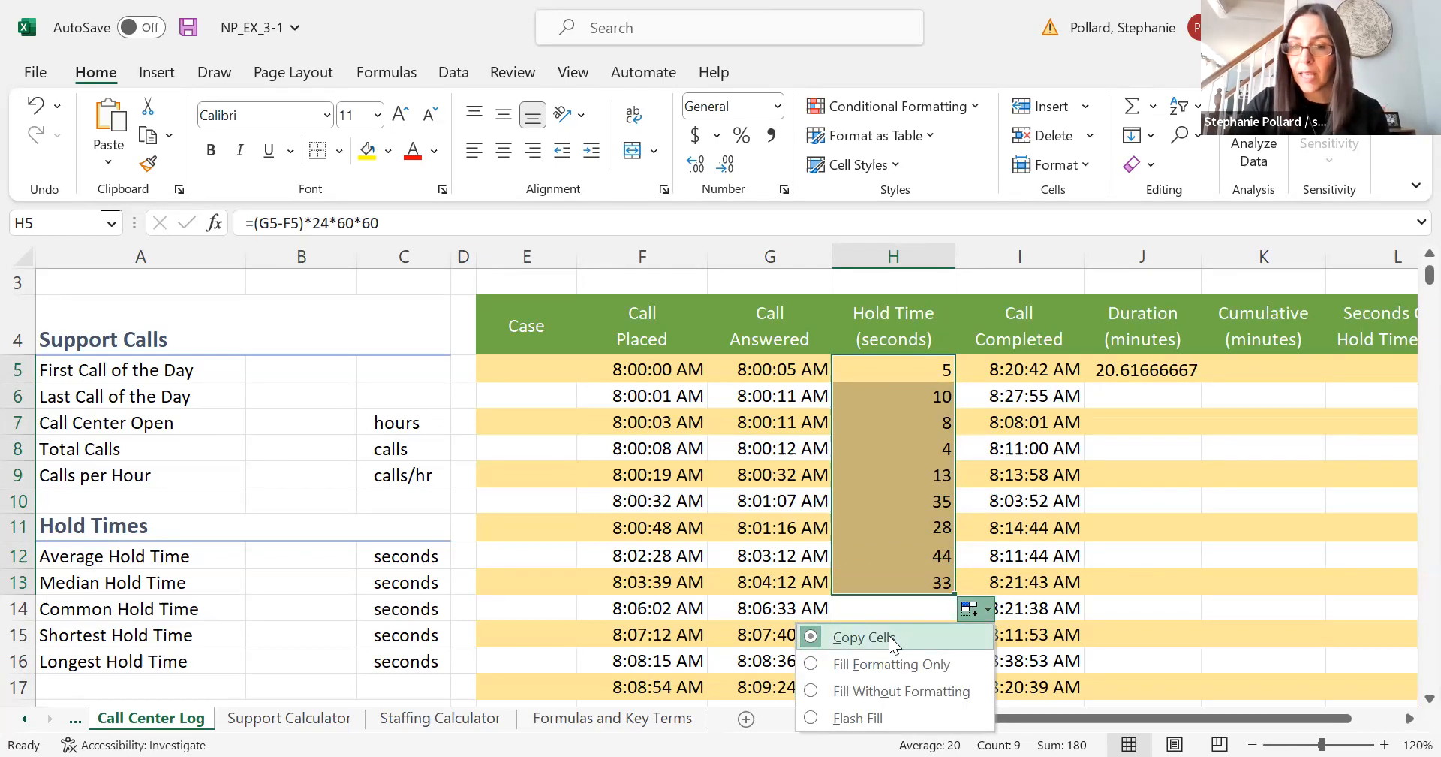
click(870, 691)
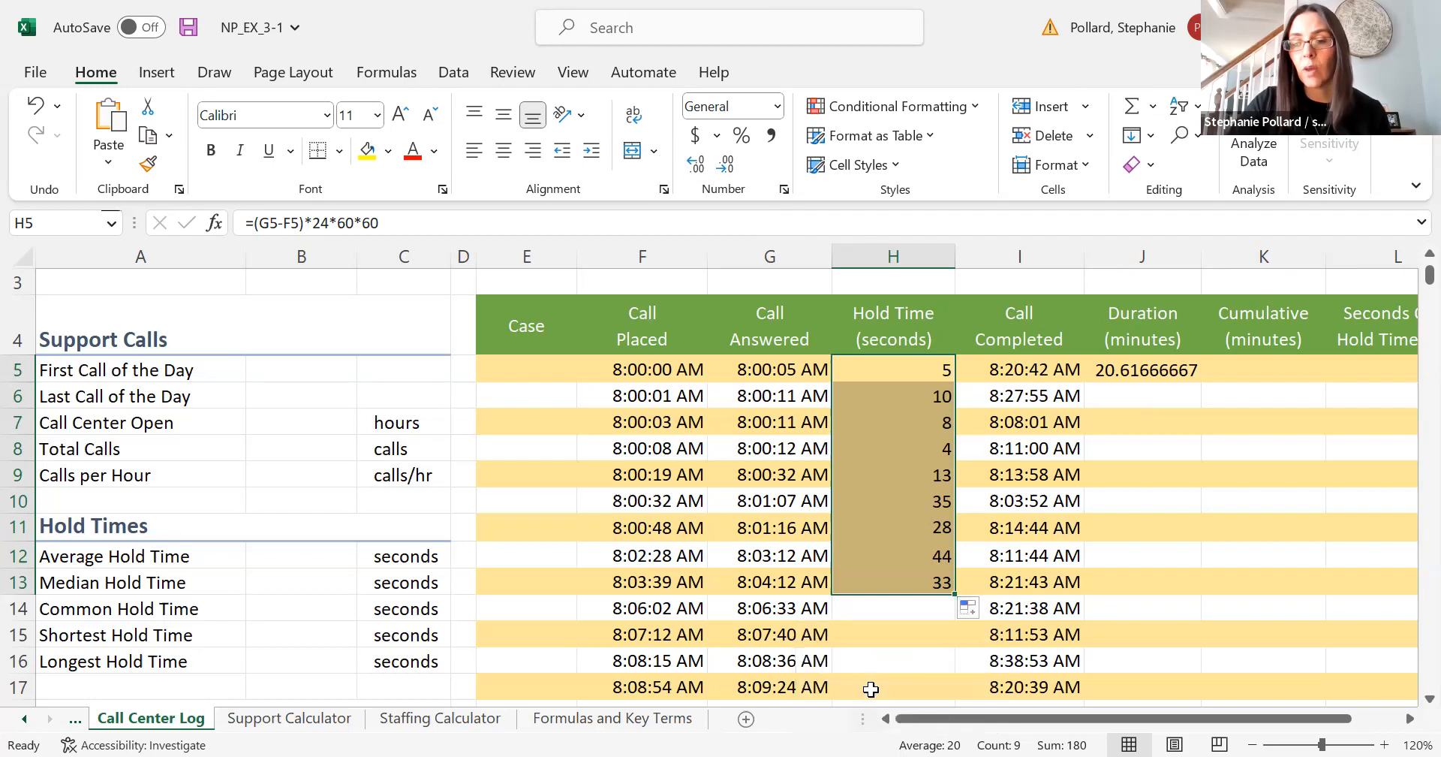
click(968, 610)
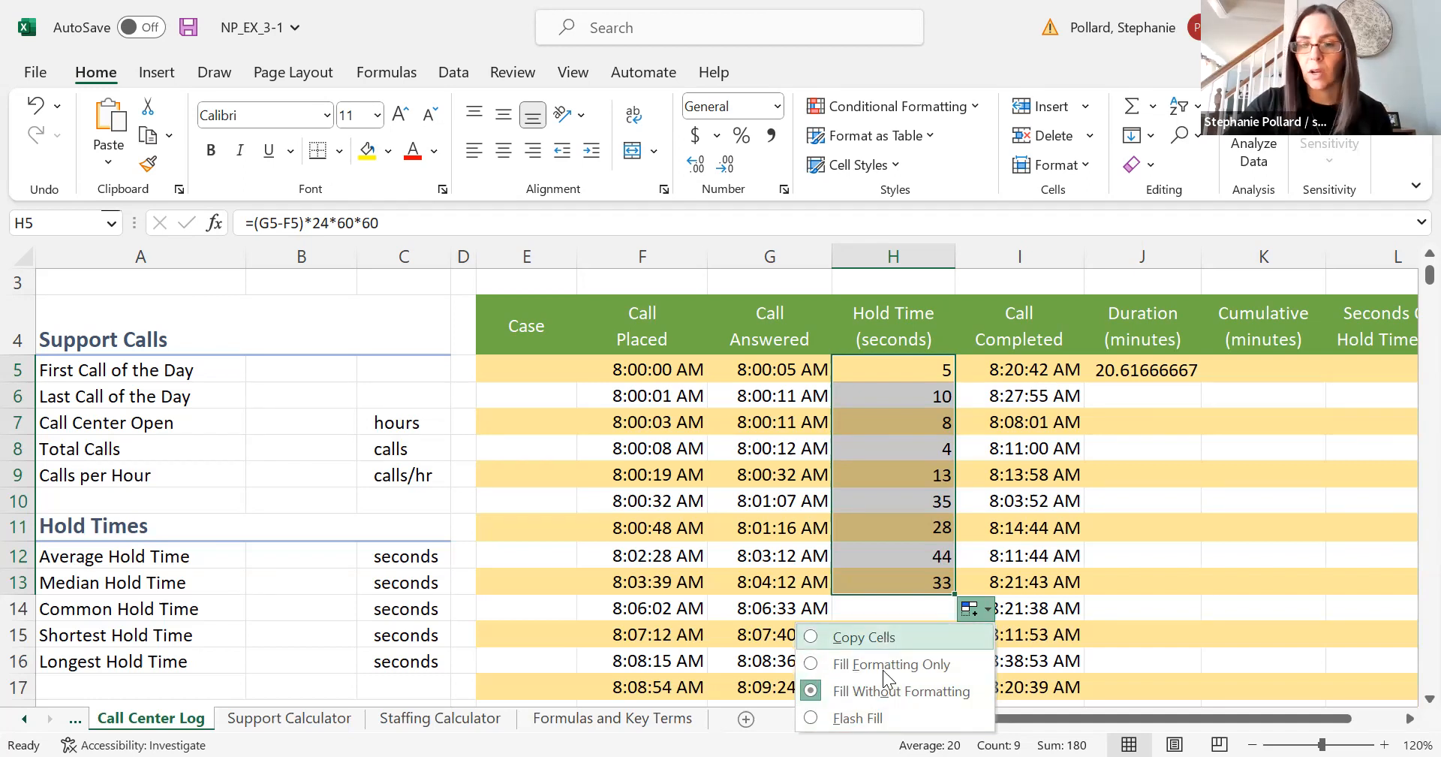
click(881, 689)
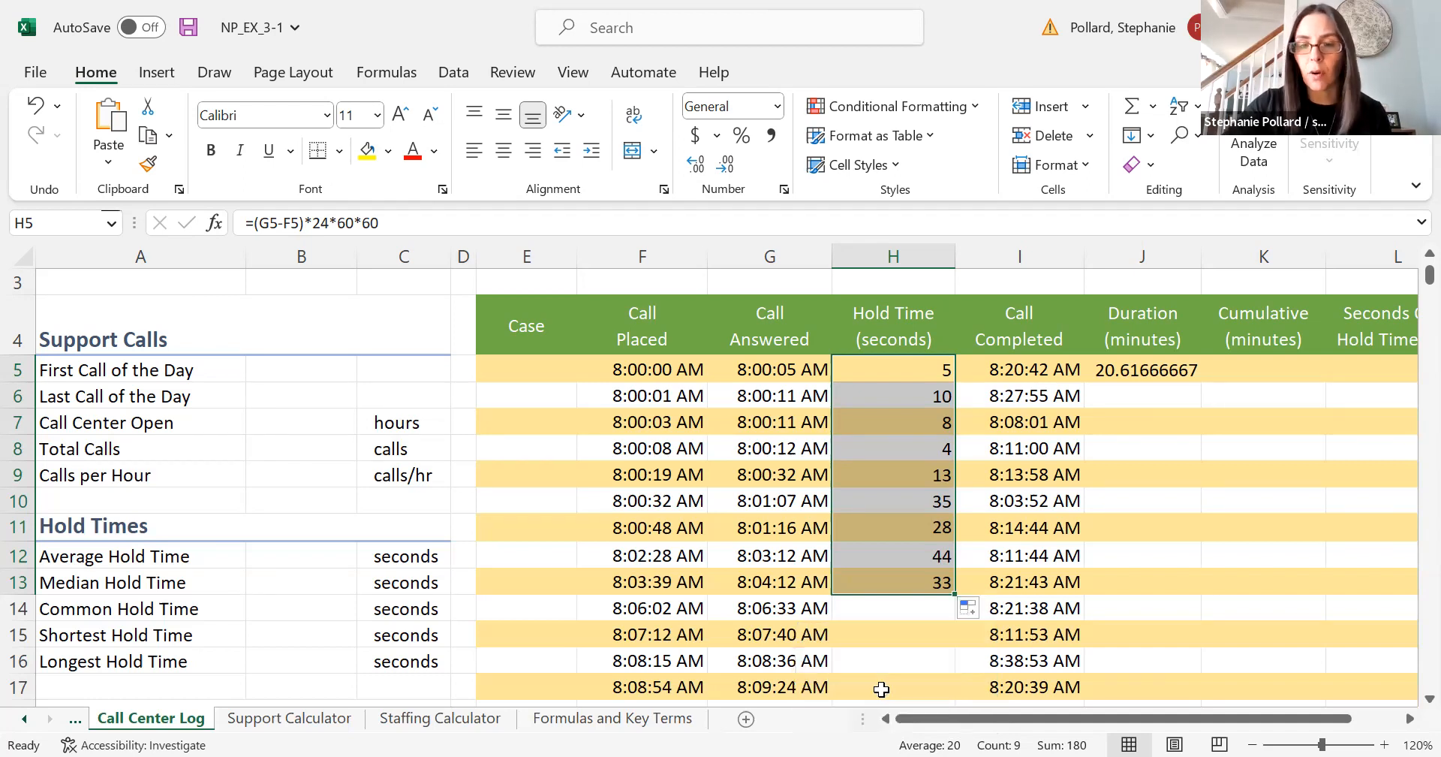
click(893, 654)
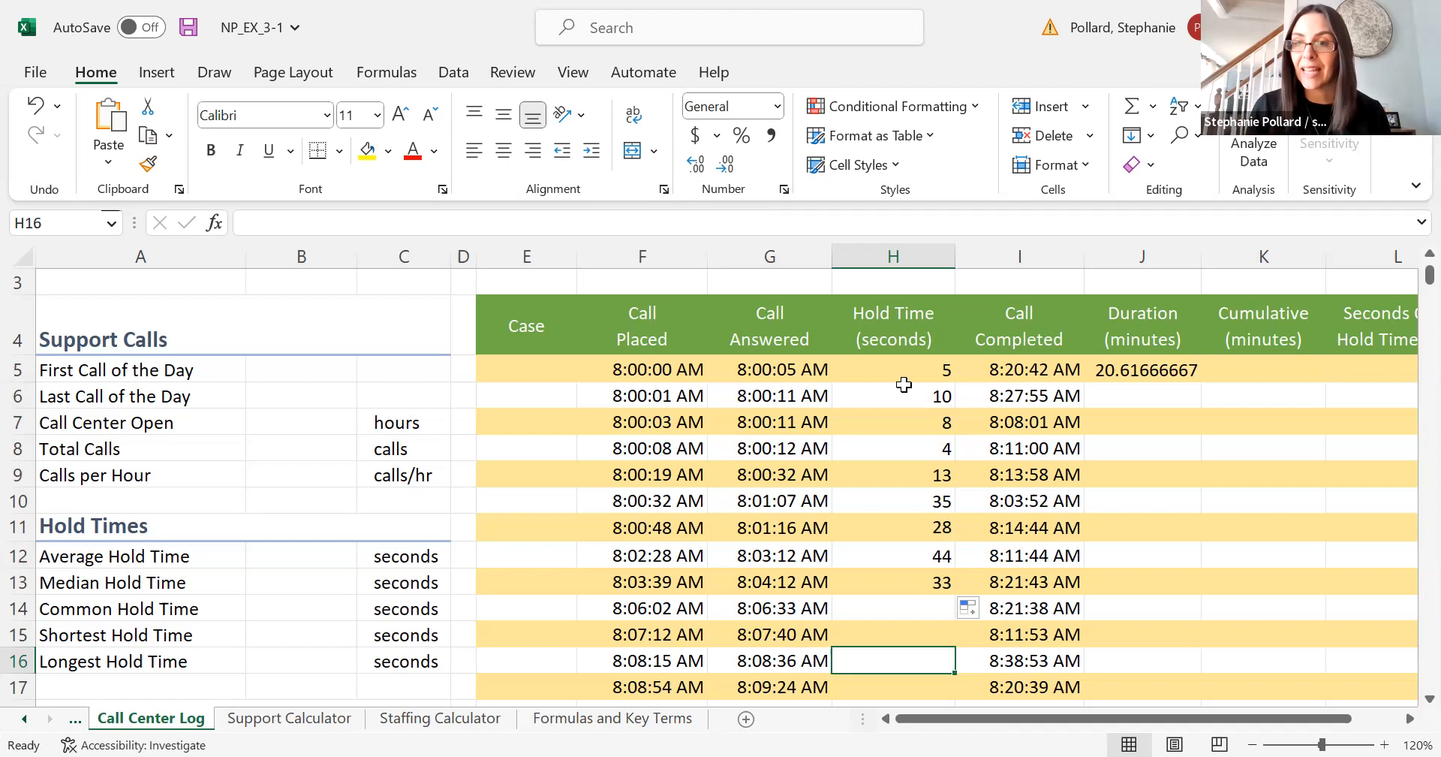
- Fill the hold-time formula from H13 down to the last call in row 515 without formatting
click(899, 450)
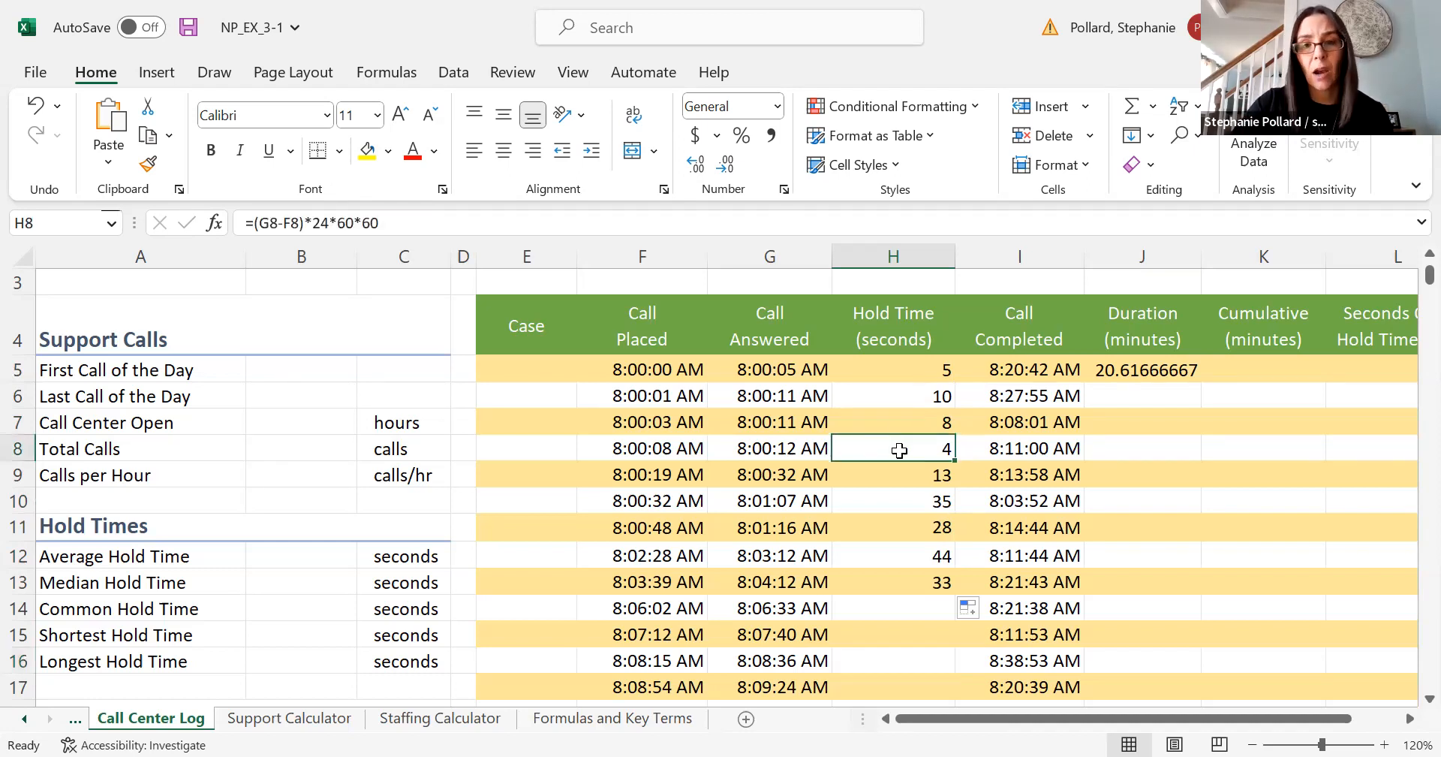
click(892, 556)
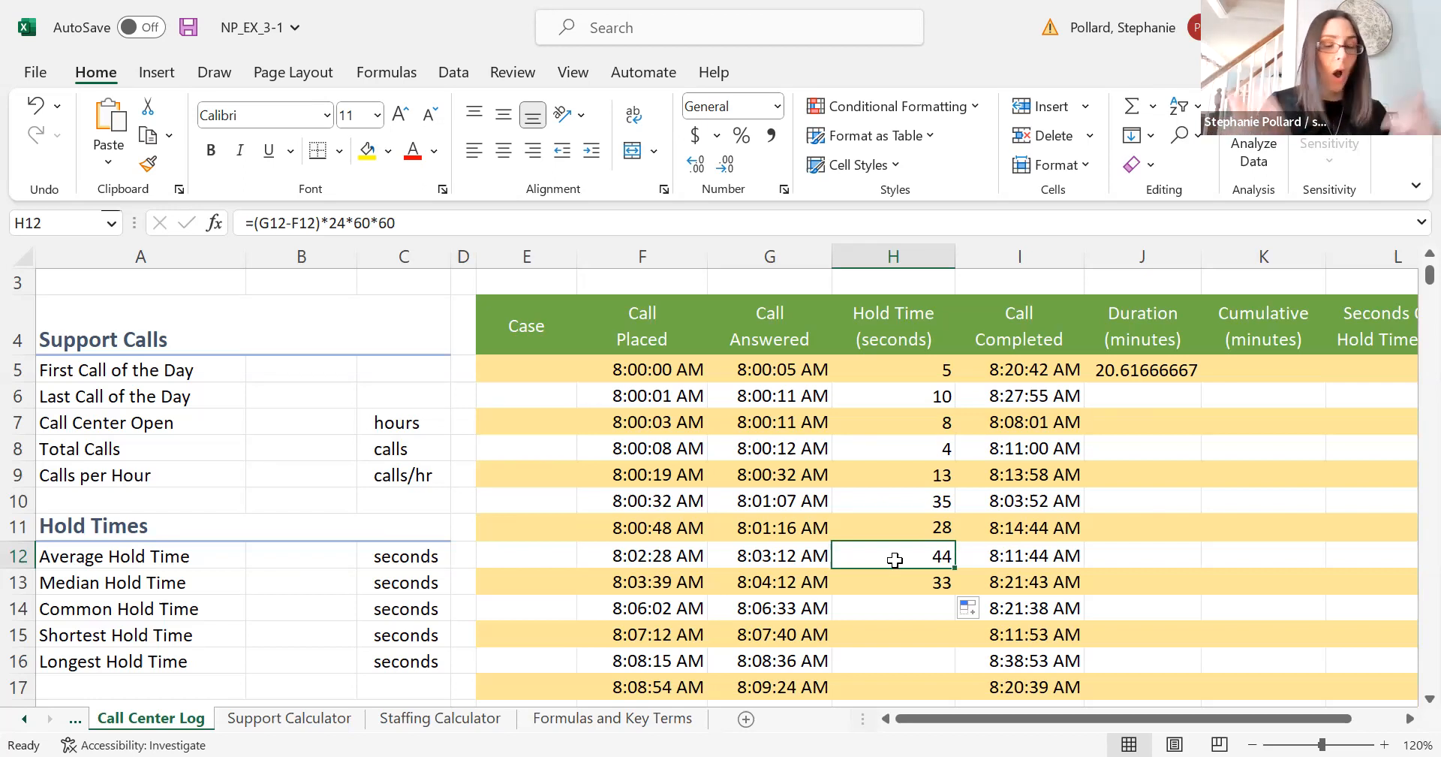
click(938, 582)
drag(954, 593, 942, 662)
click(968, 676)
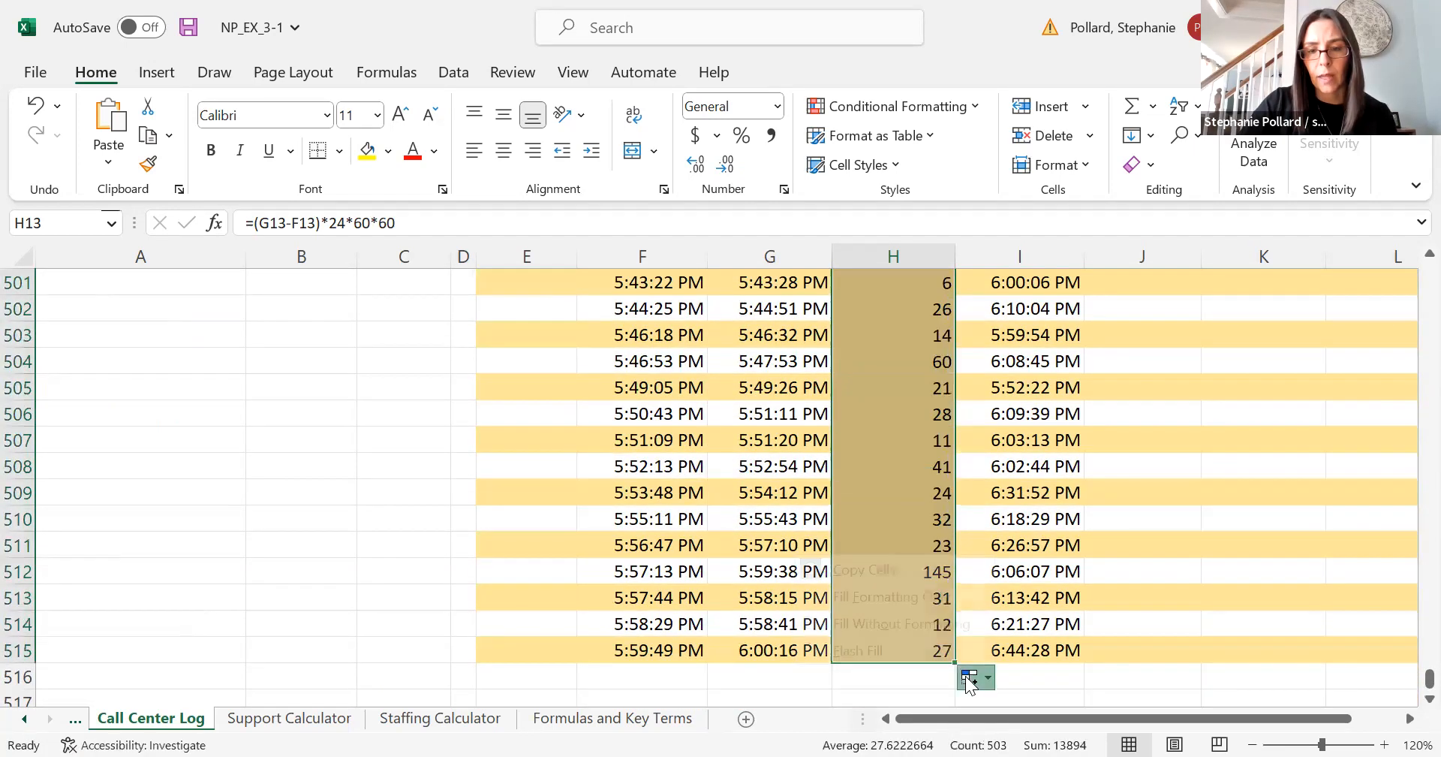
click(933, 624)
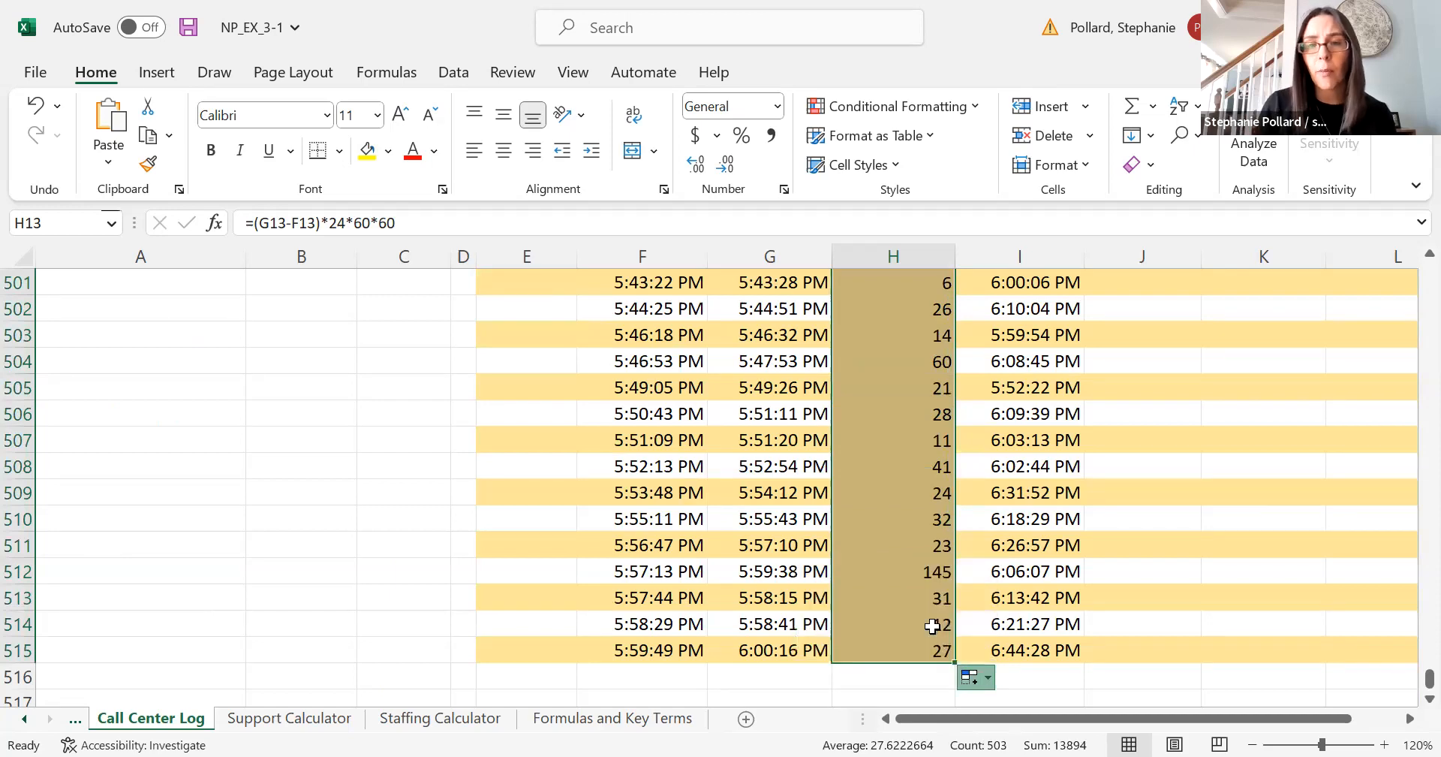
- Fill J5's duration formula down to row 515 using Fill Without Formatting
key(ctrl+BackSpace)
click(966, 605)
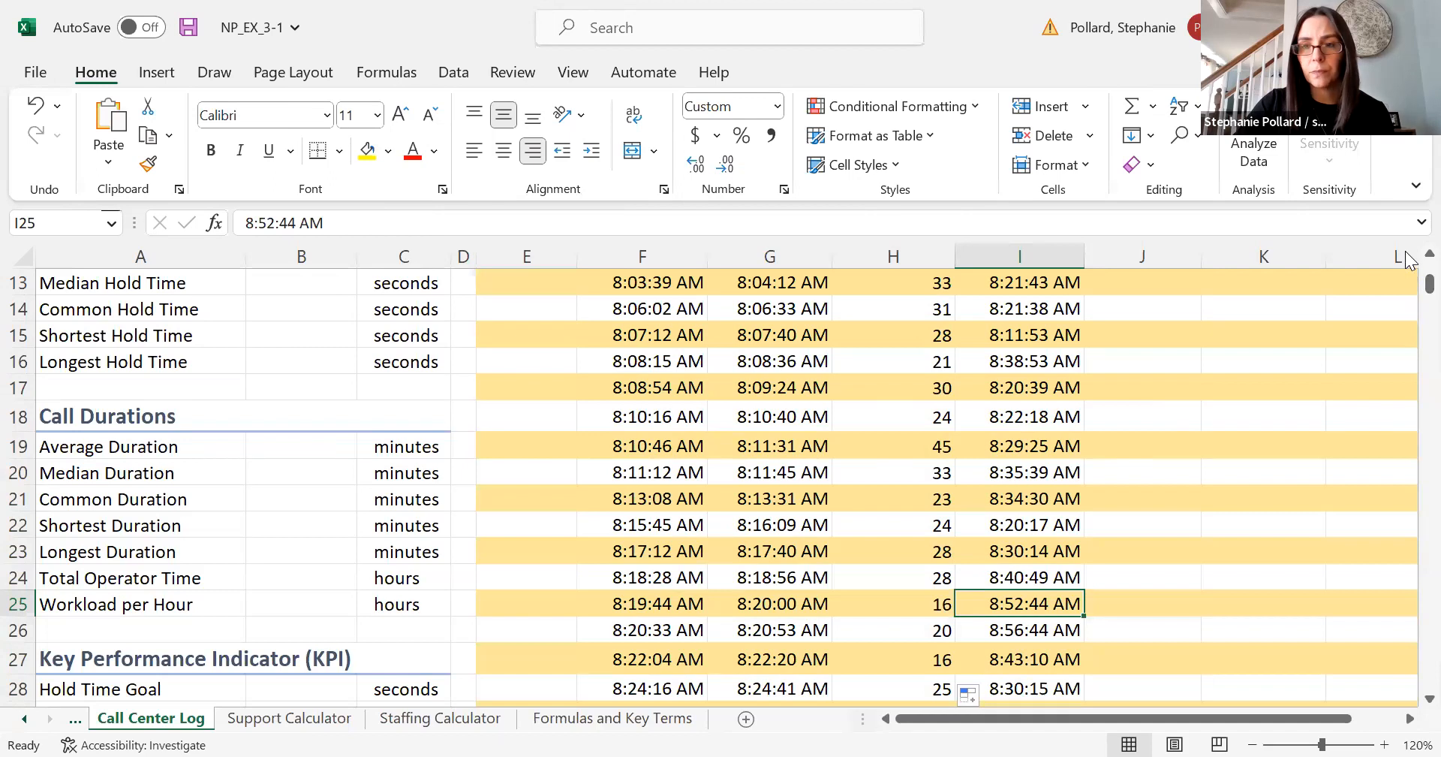
scroll(1409, 267, up, 4)
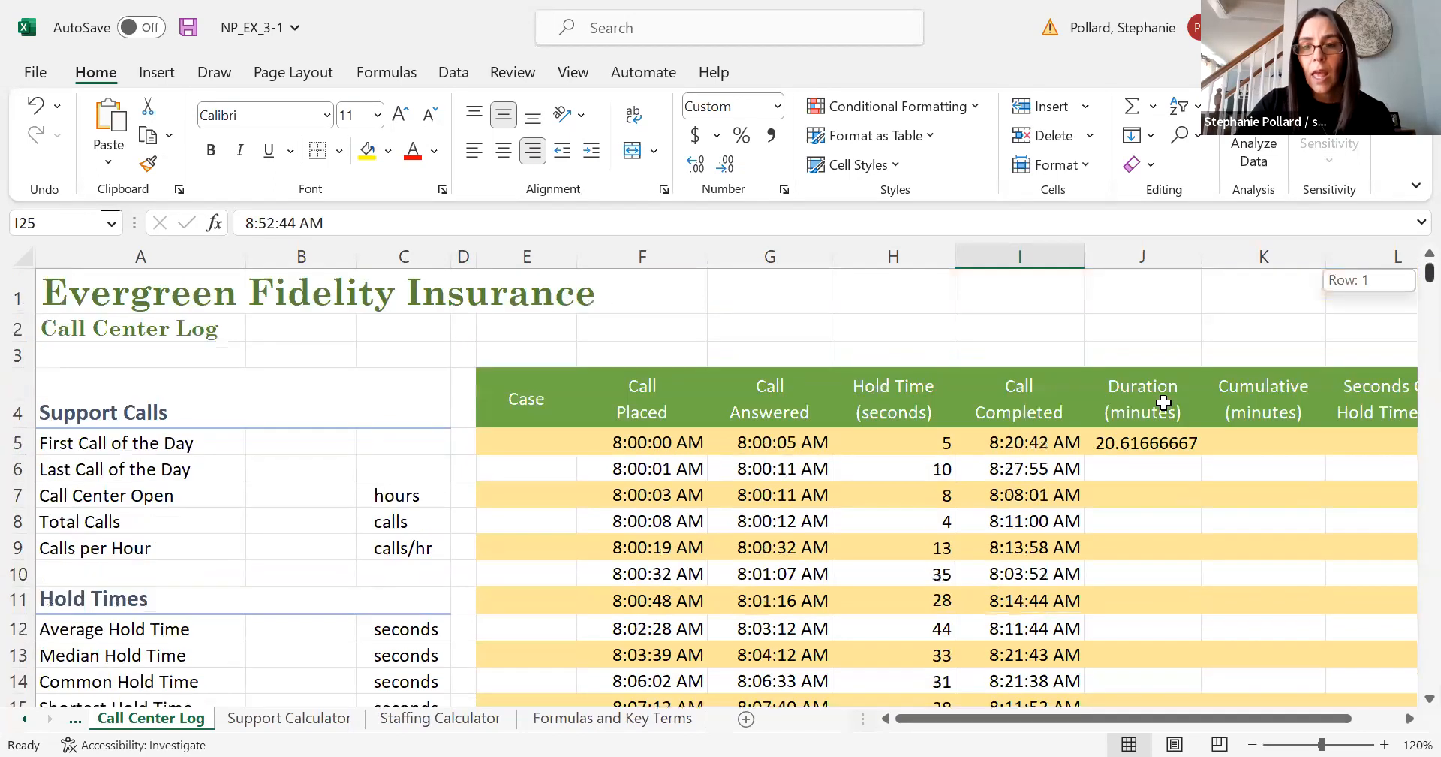
click(1158, 442)
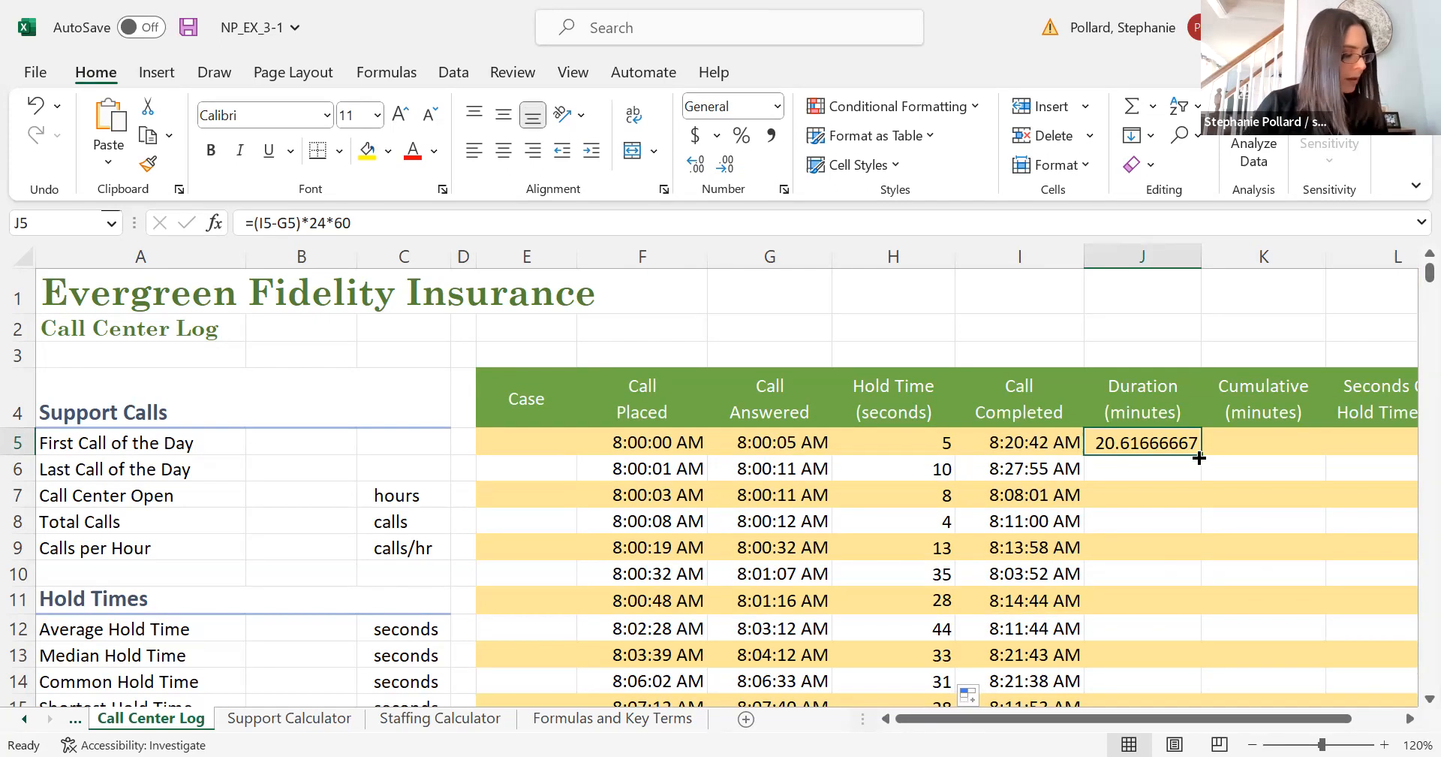
drag(1198, 457, 1172, 656)
right_click(1176, 658)
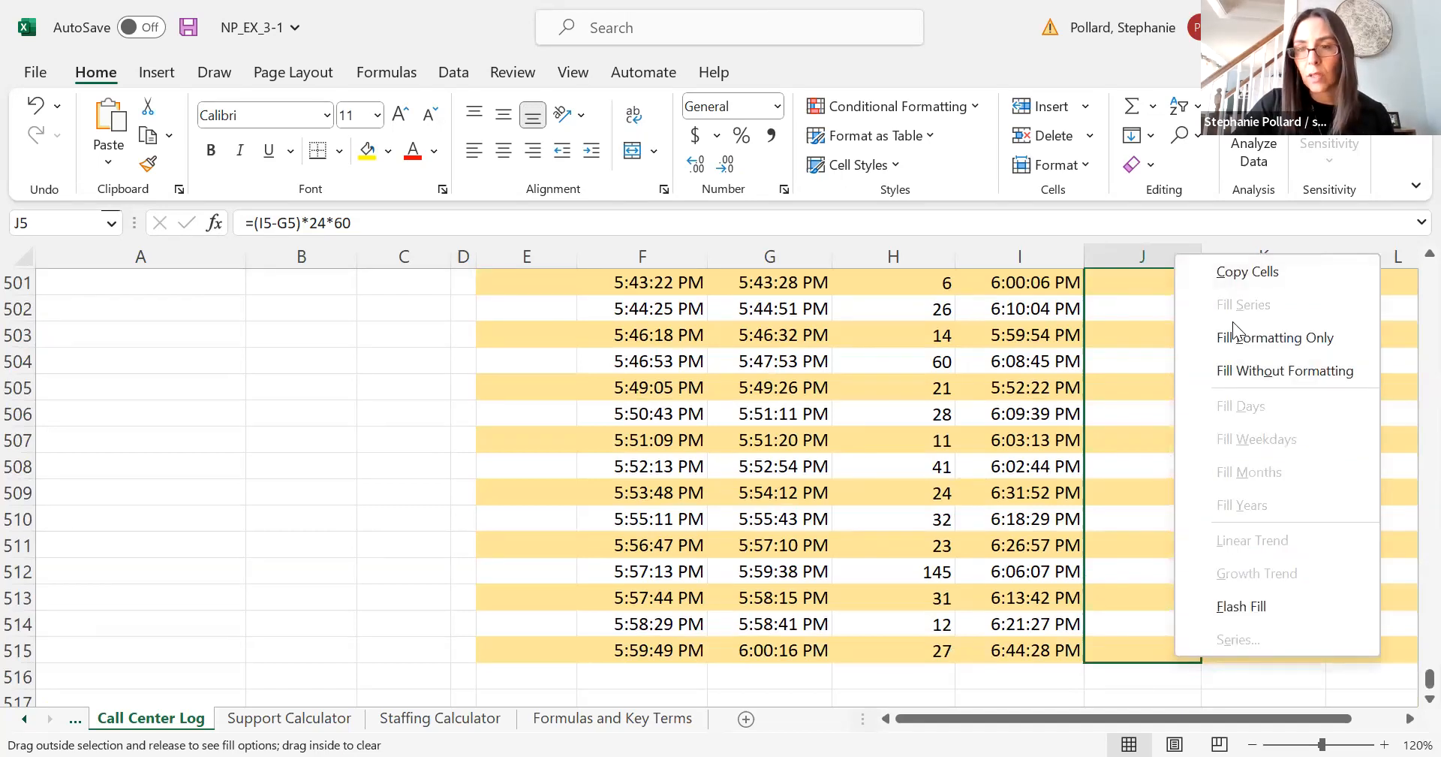
click(1234, 374)
click(1139, 682)
click(1139, 682)
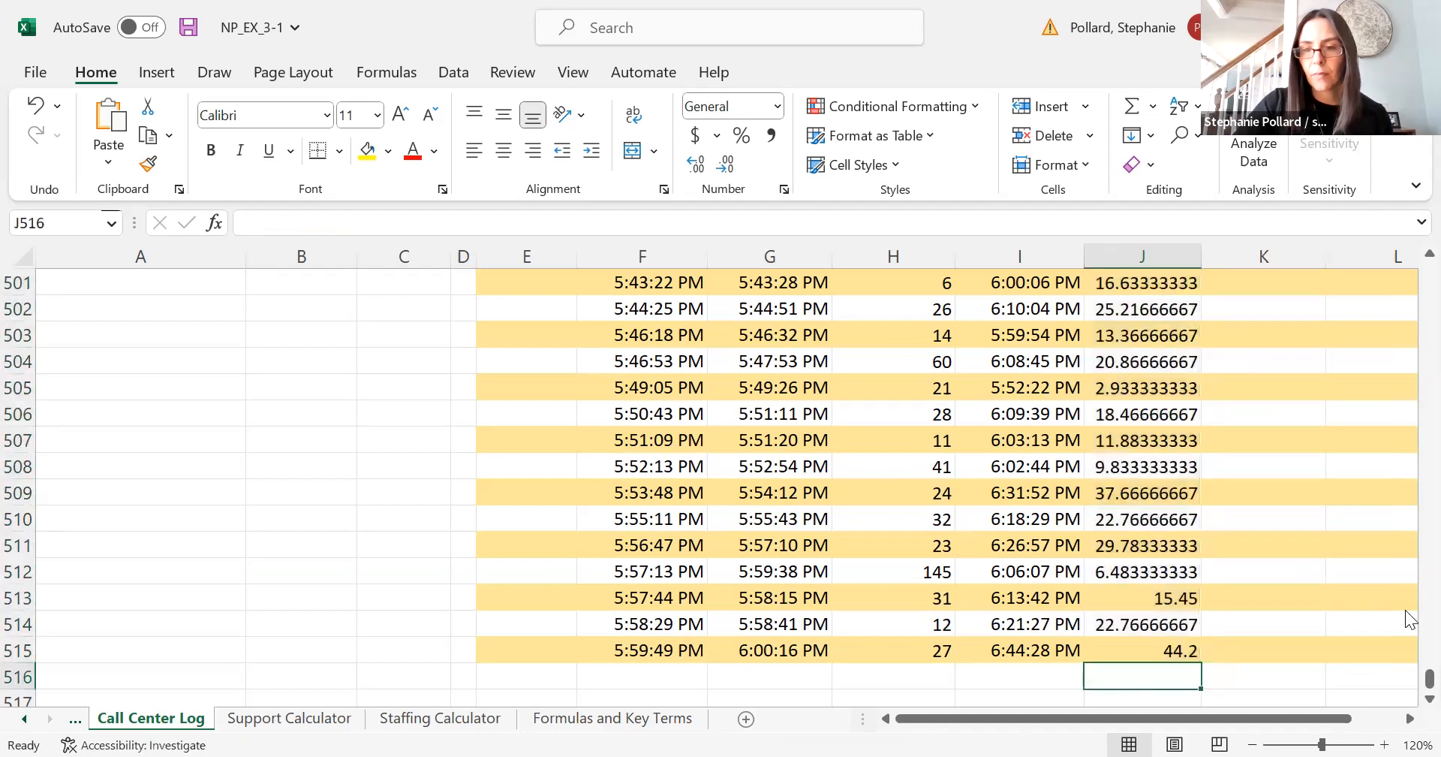
click(1145, 576)
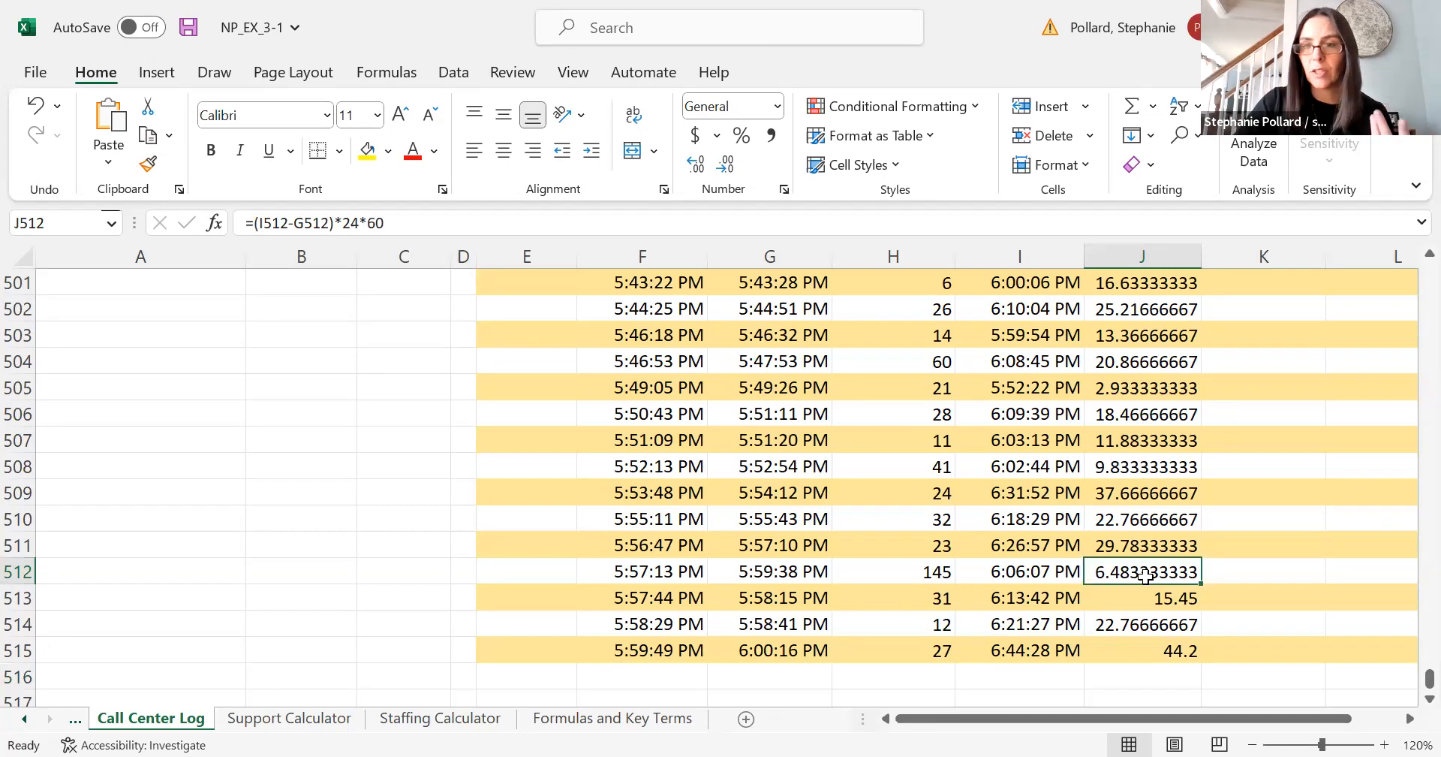
drag(1409, 682, 1409, 280)
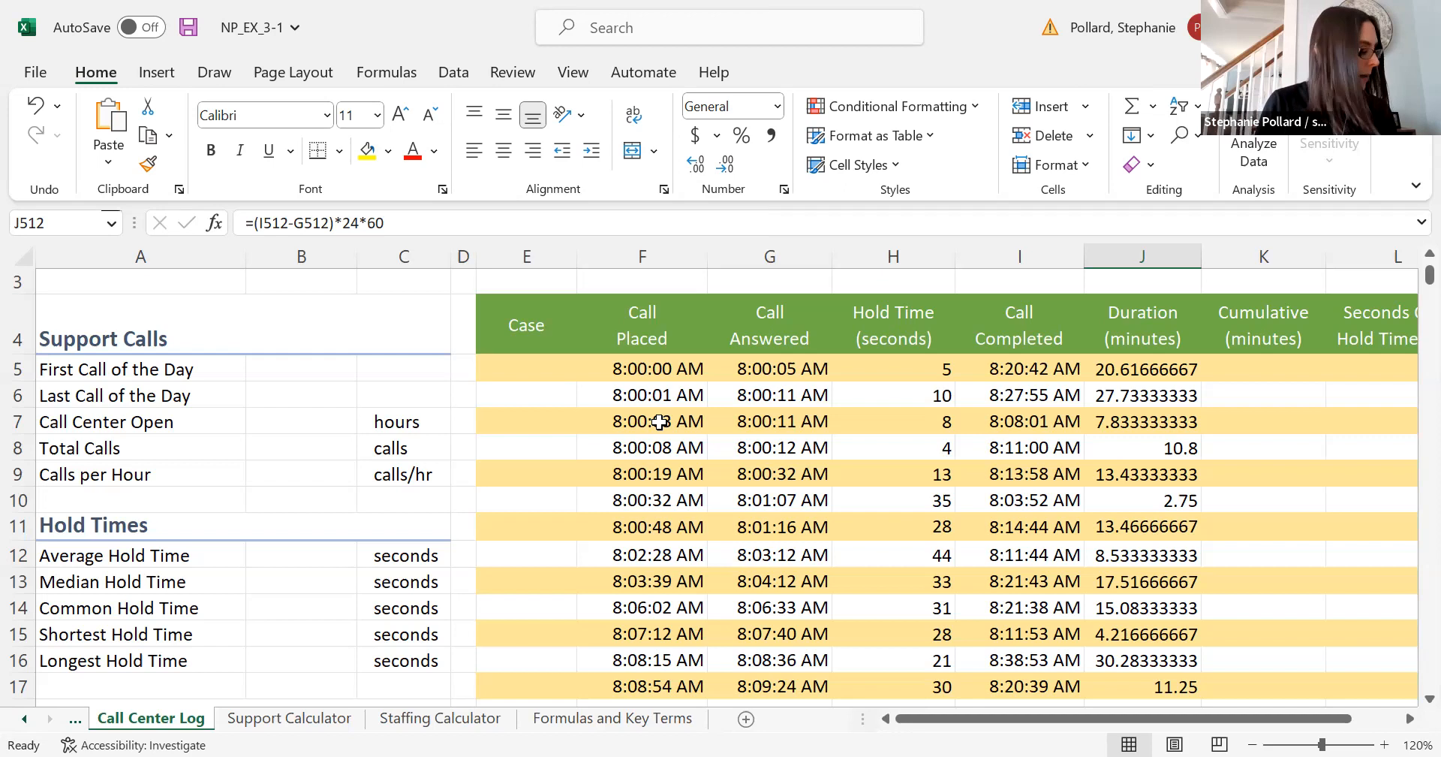
- Enter case numbers 1, 2, 3 and 4 in E5 through E8
click(507, 371)
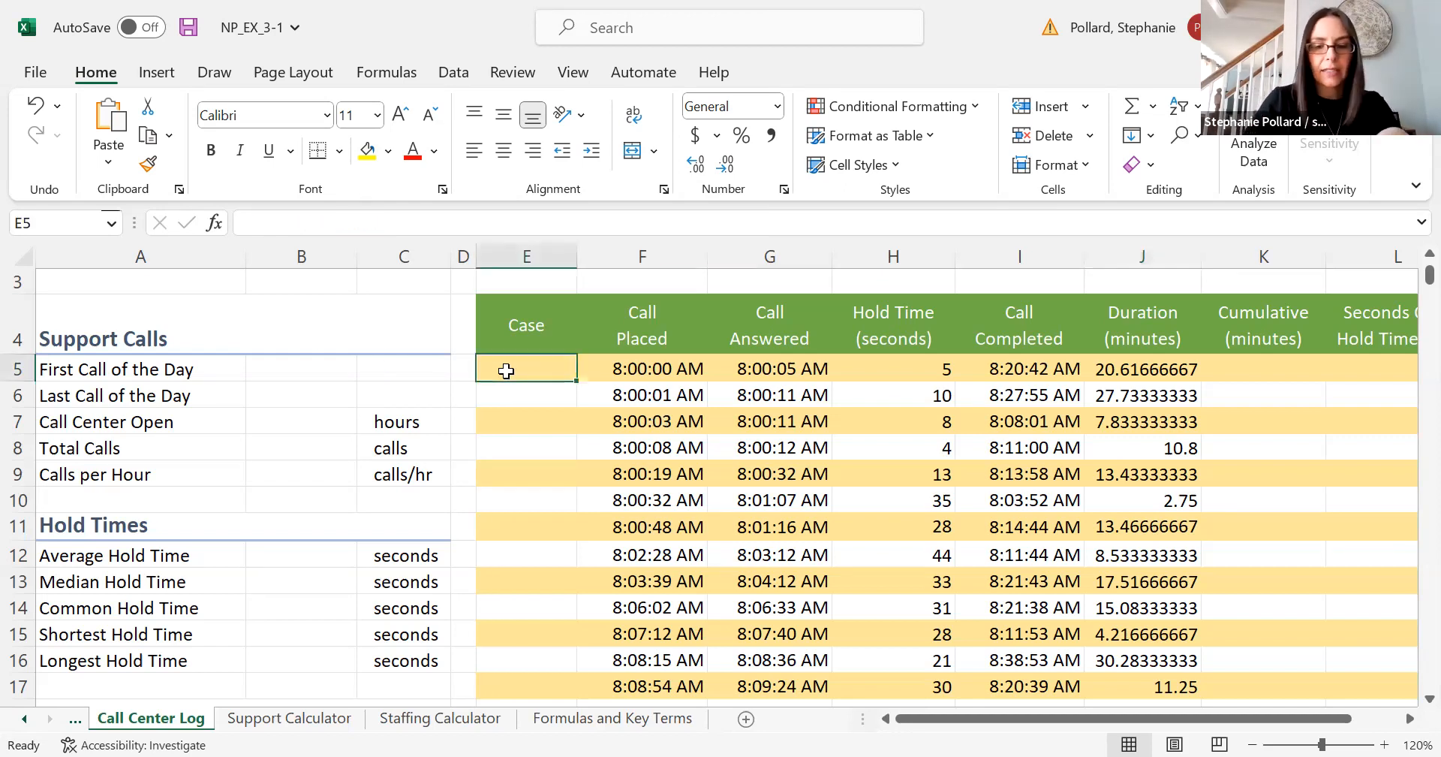
text(1)
key(Return)
text(2)
key(Return)
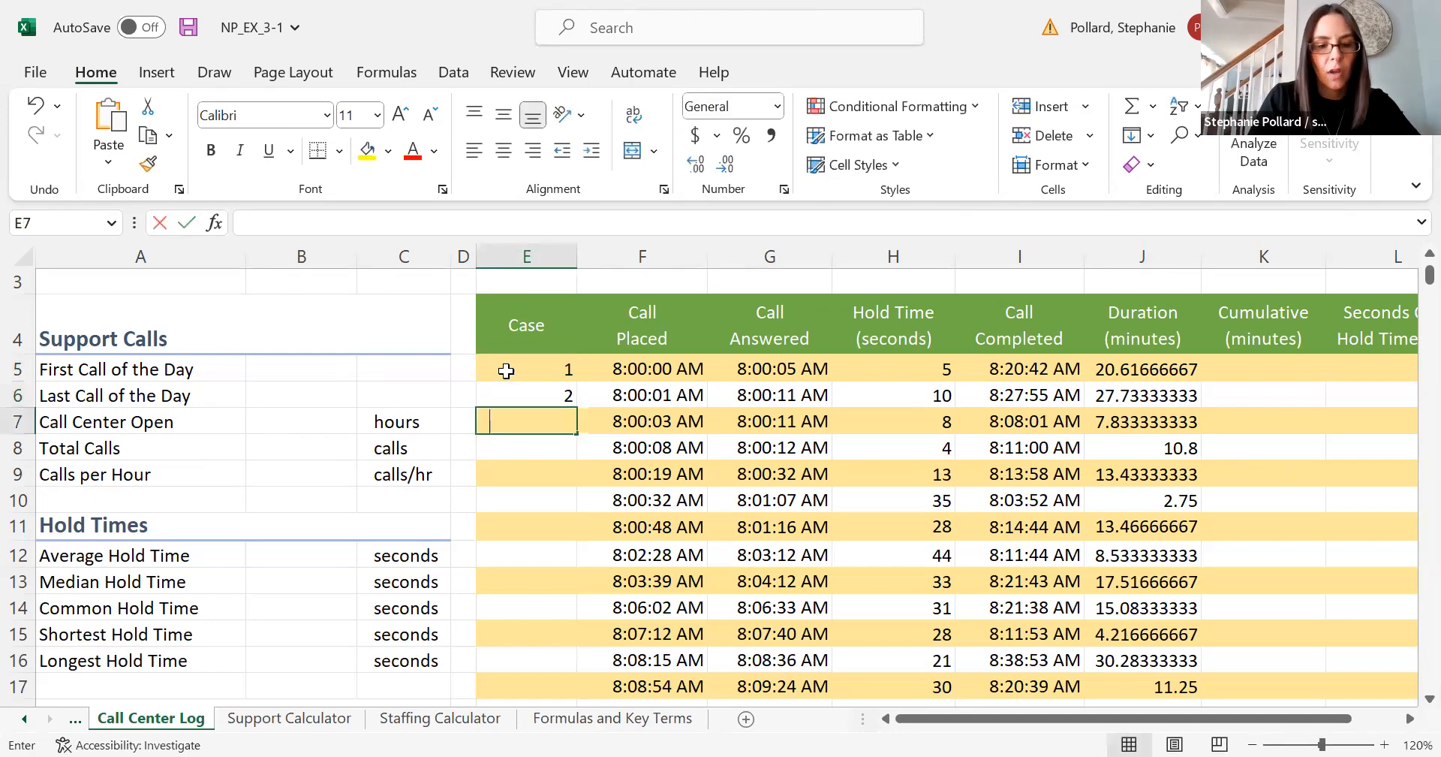
text(3)
key(Return)
text(4)
key(Return)
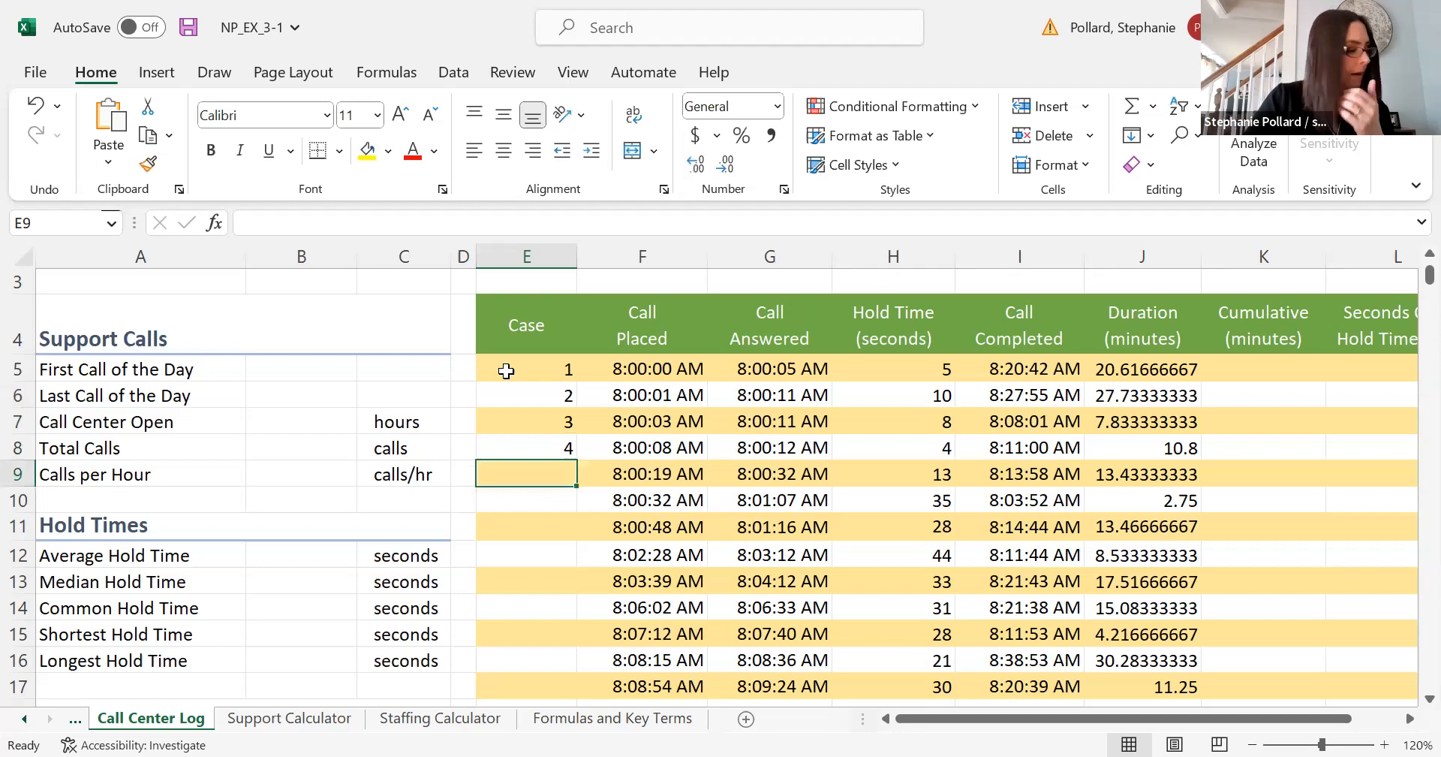
click(537, 449)
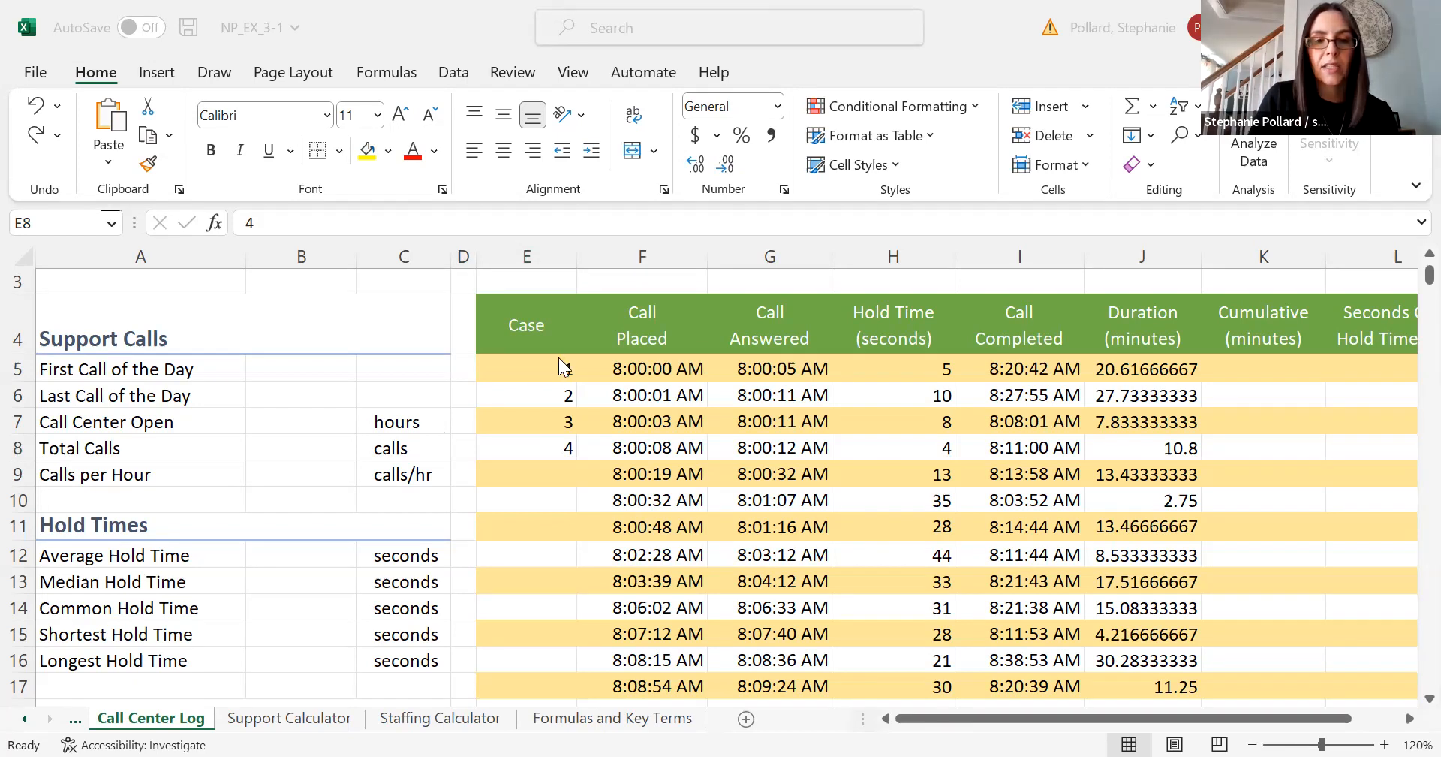
click(542, 446)
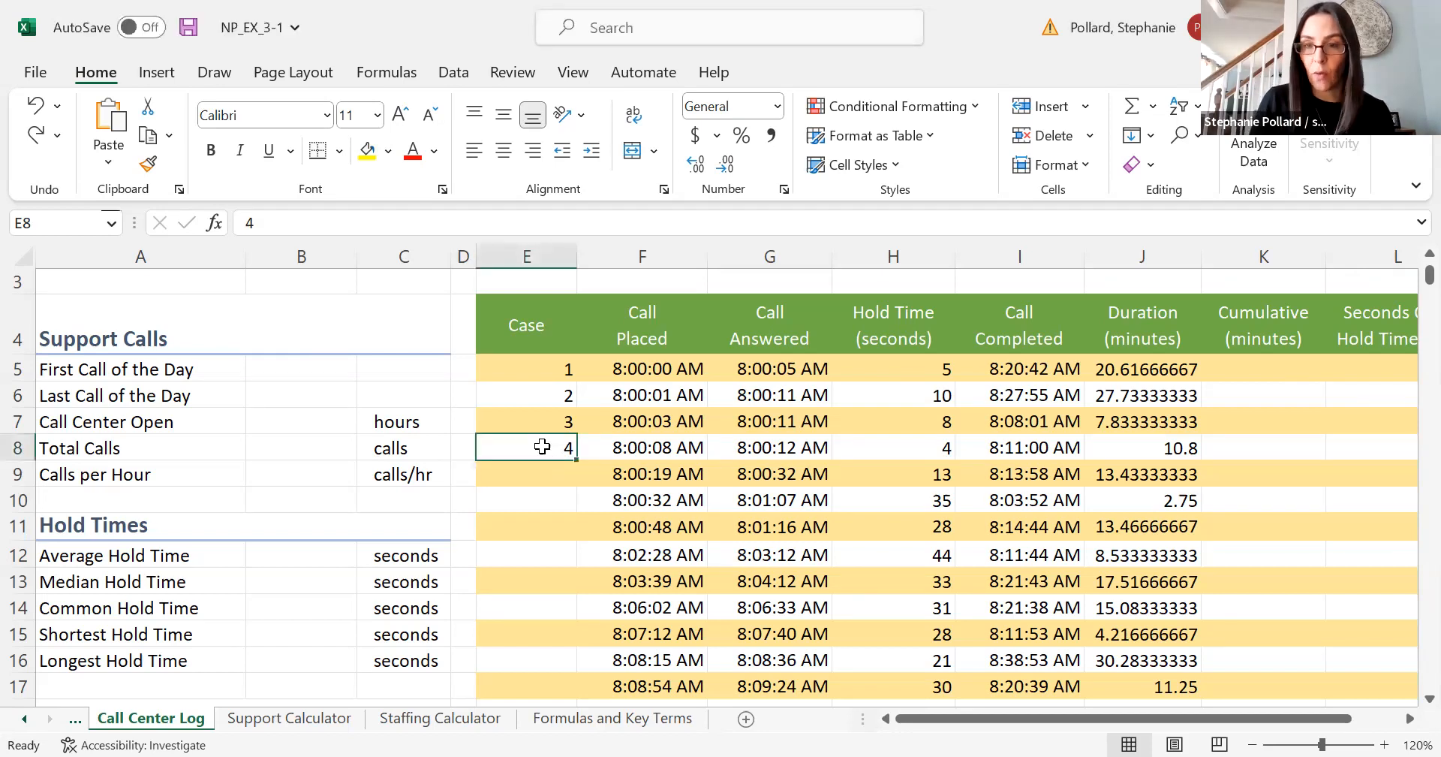
- Try extending the case numbers in column E, first copying 4 down, then filling 1–4 as a series through E14
drag(579, 460, 569, 542)
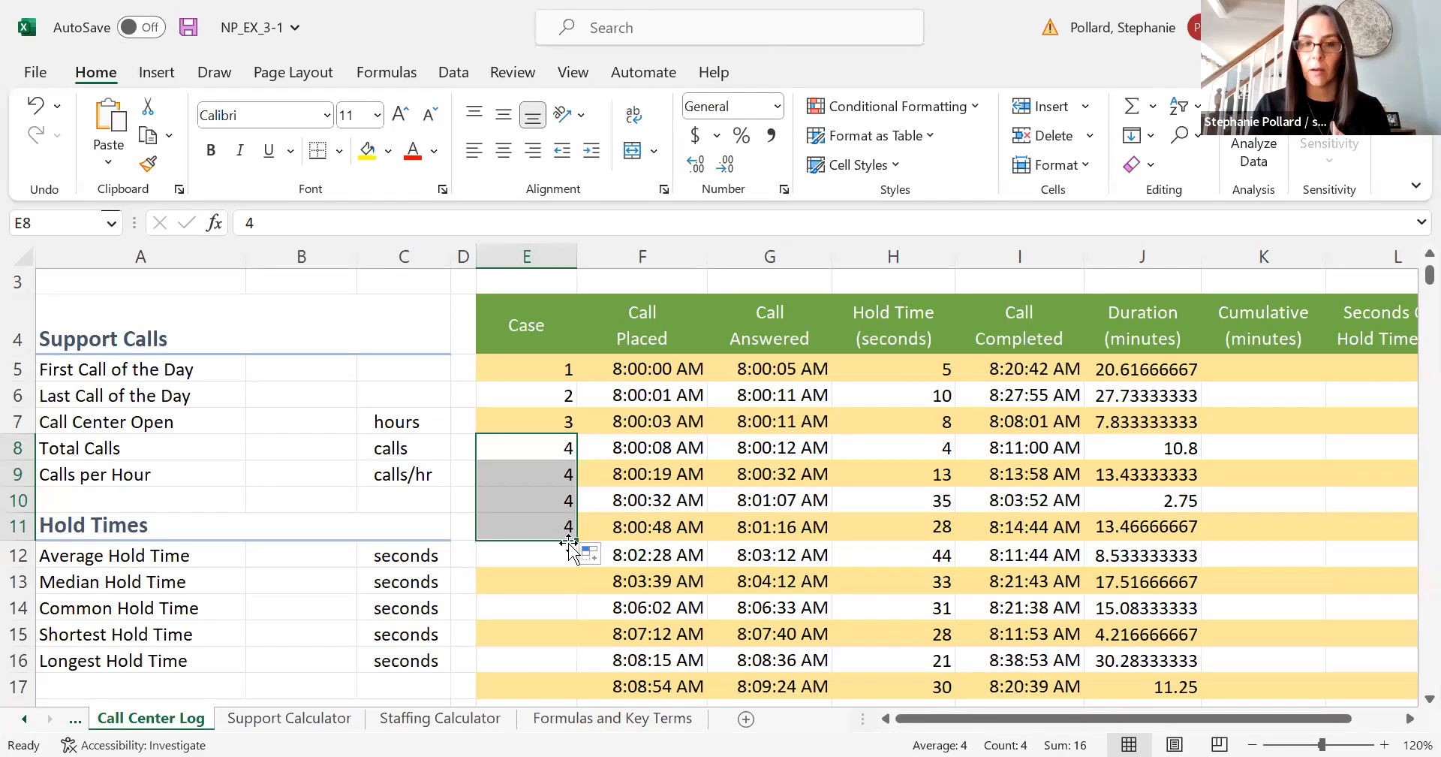
click(27, 100)
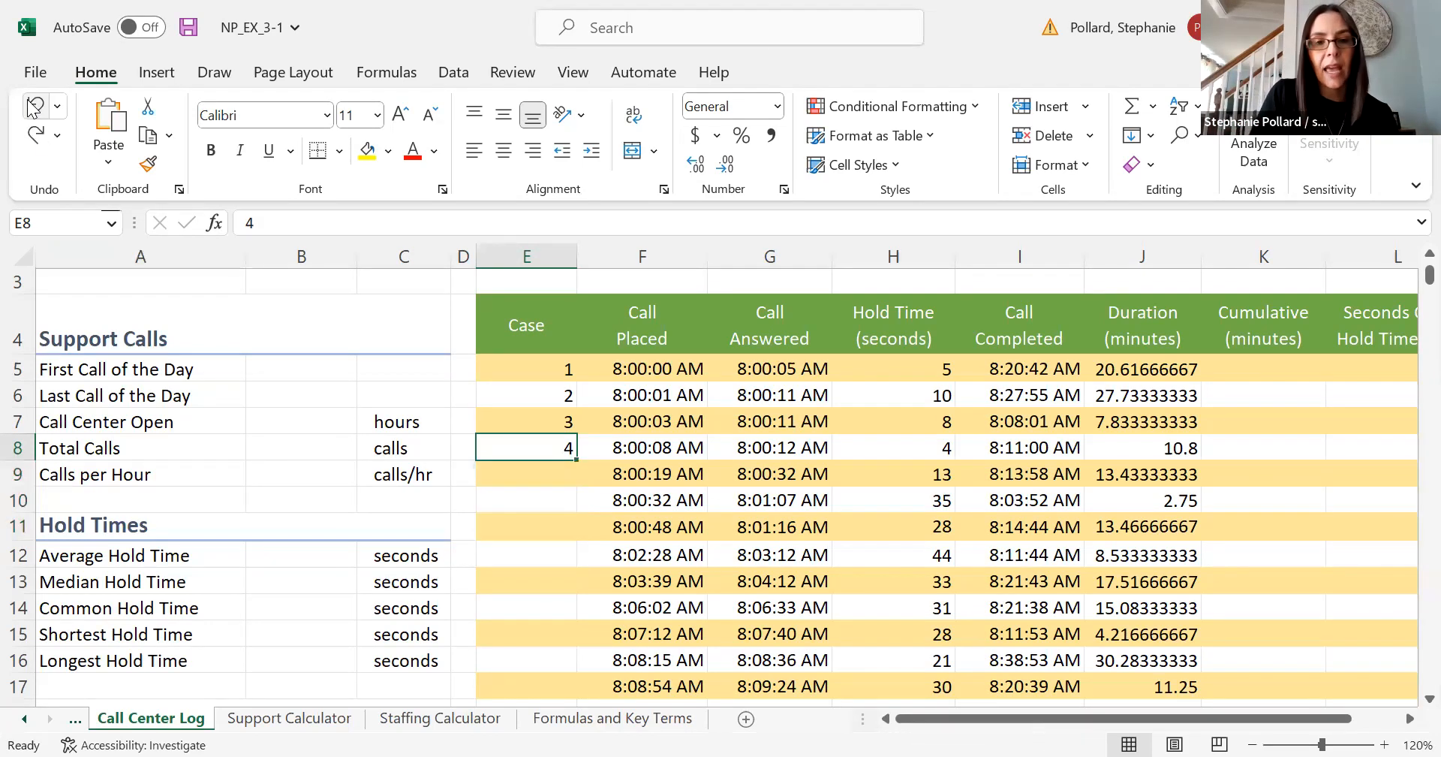
drag(530, 367, 533, 454)
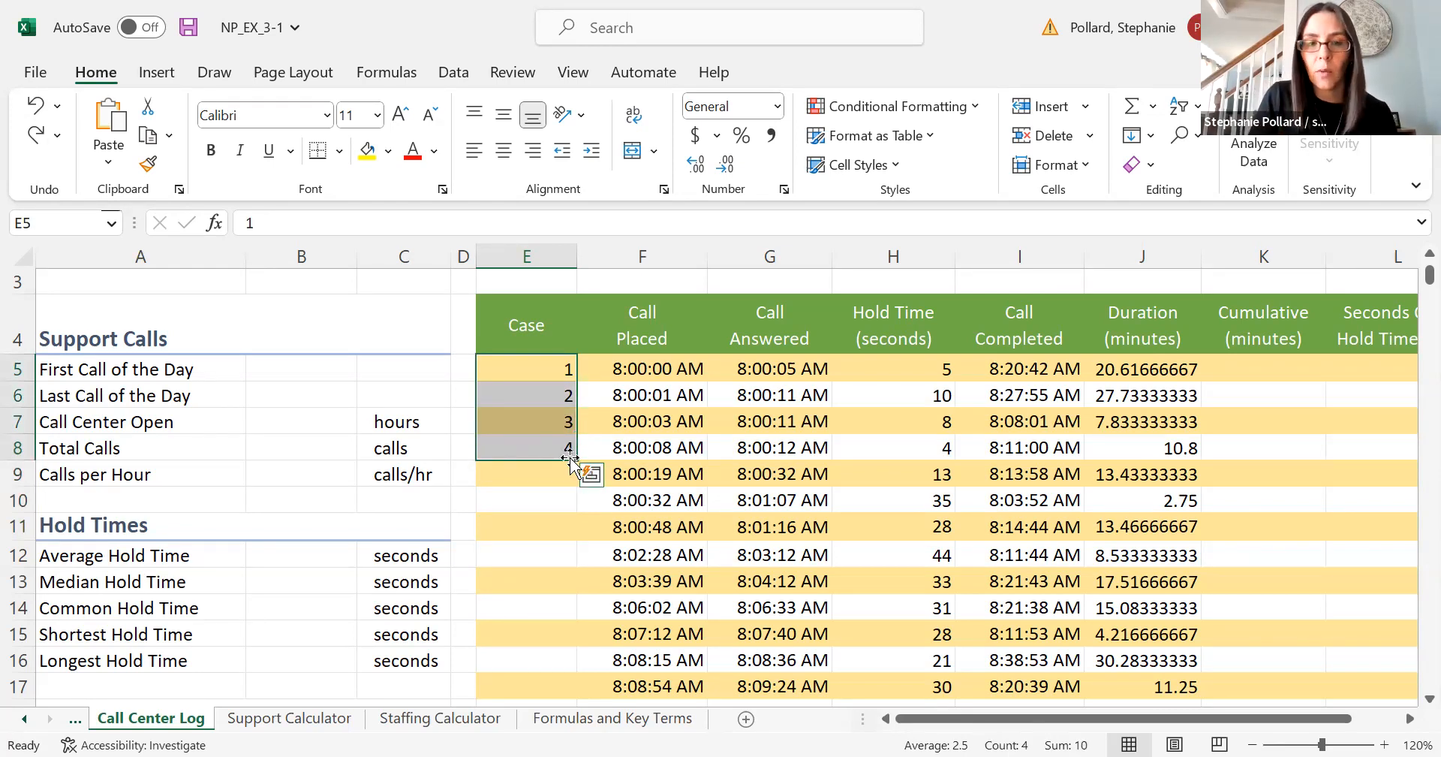
drag(571, 454, 572, 606)
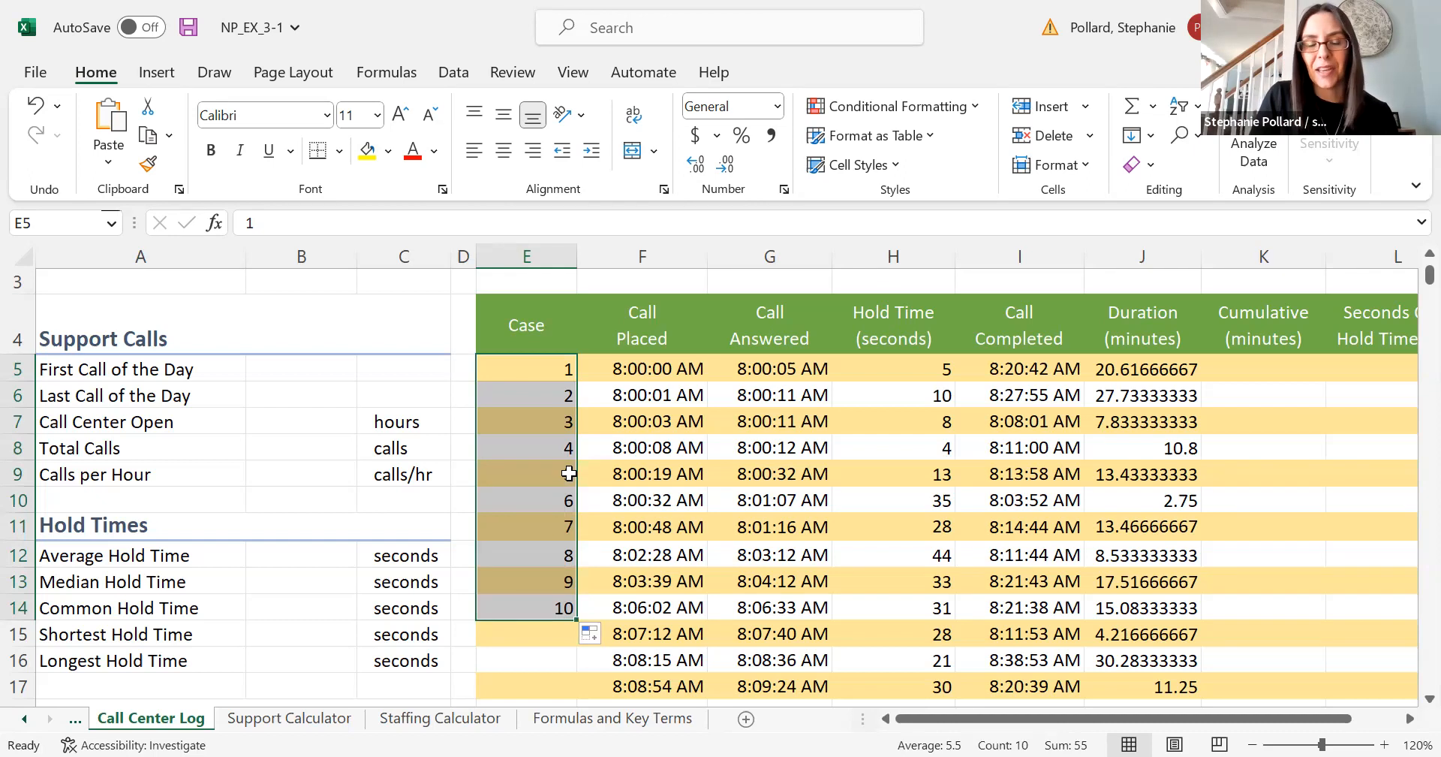
click(556, 638)
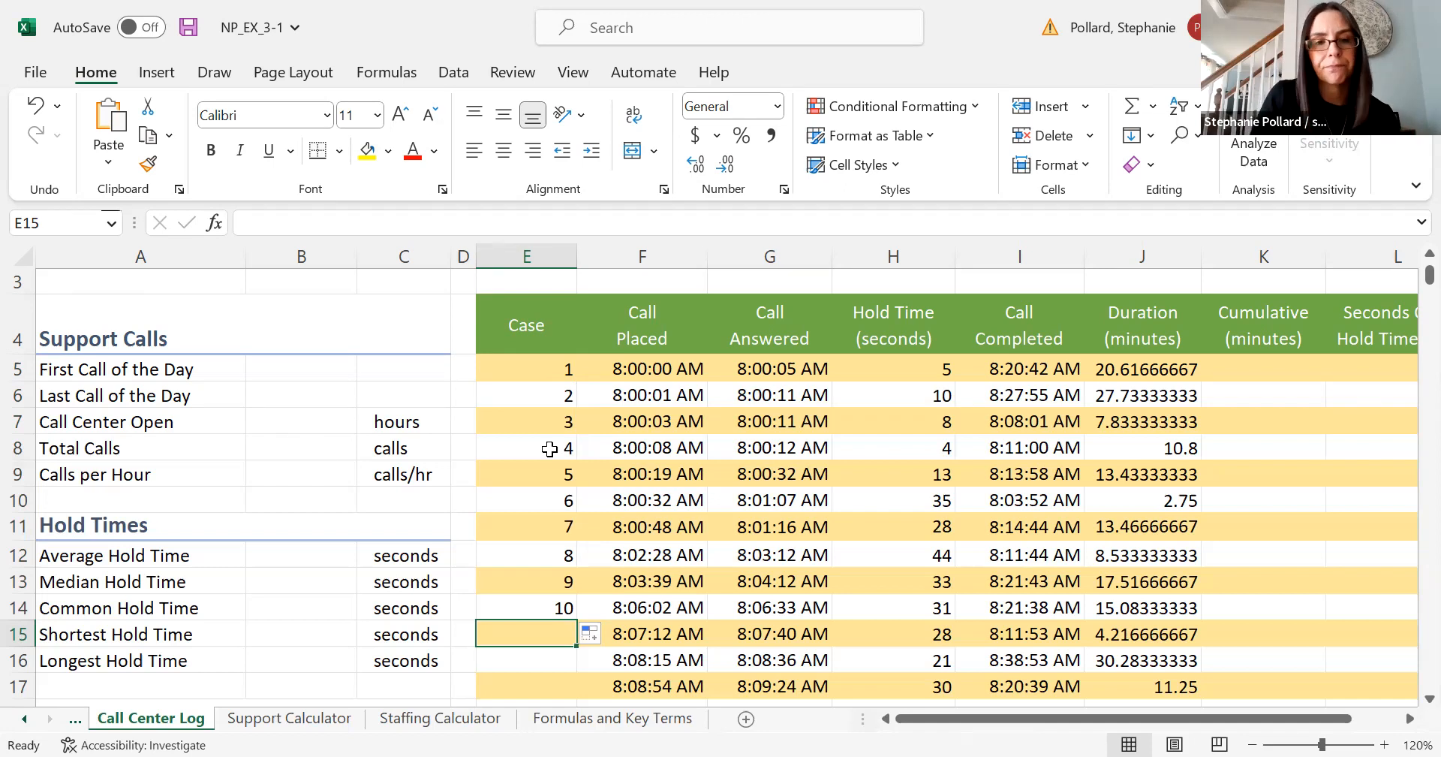
- Replace the first case number in E5 with the case ID Case50127
click(539, 368)
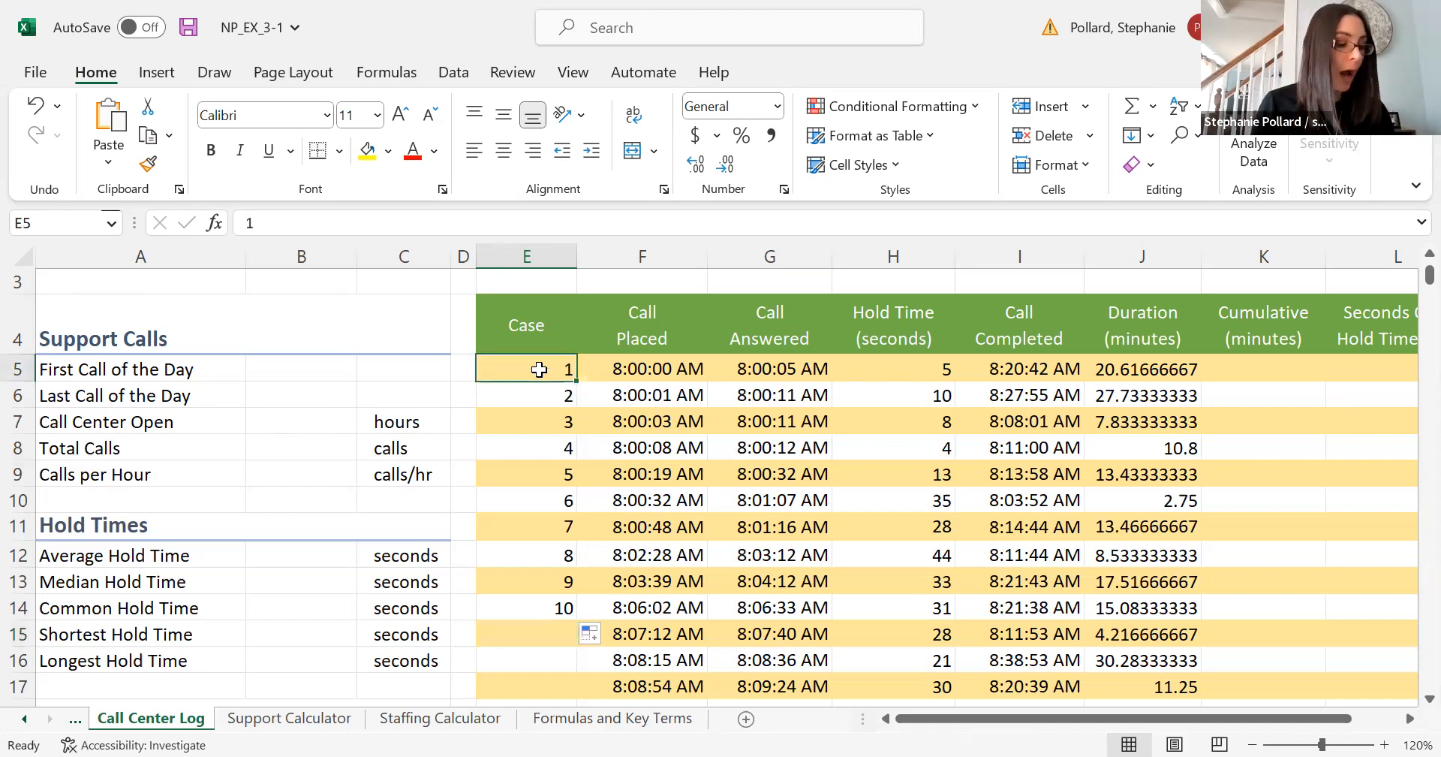
text(Case)
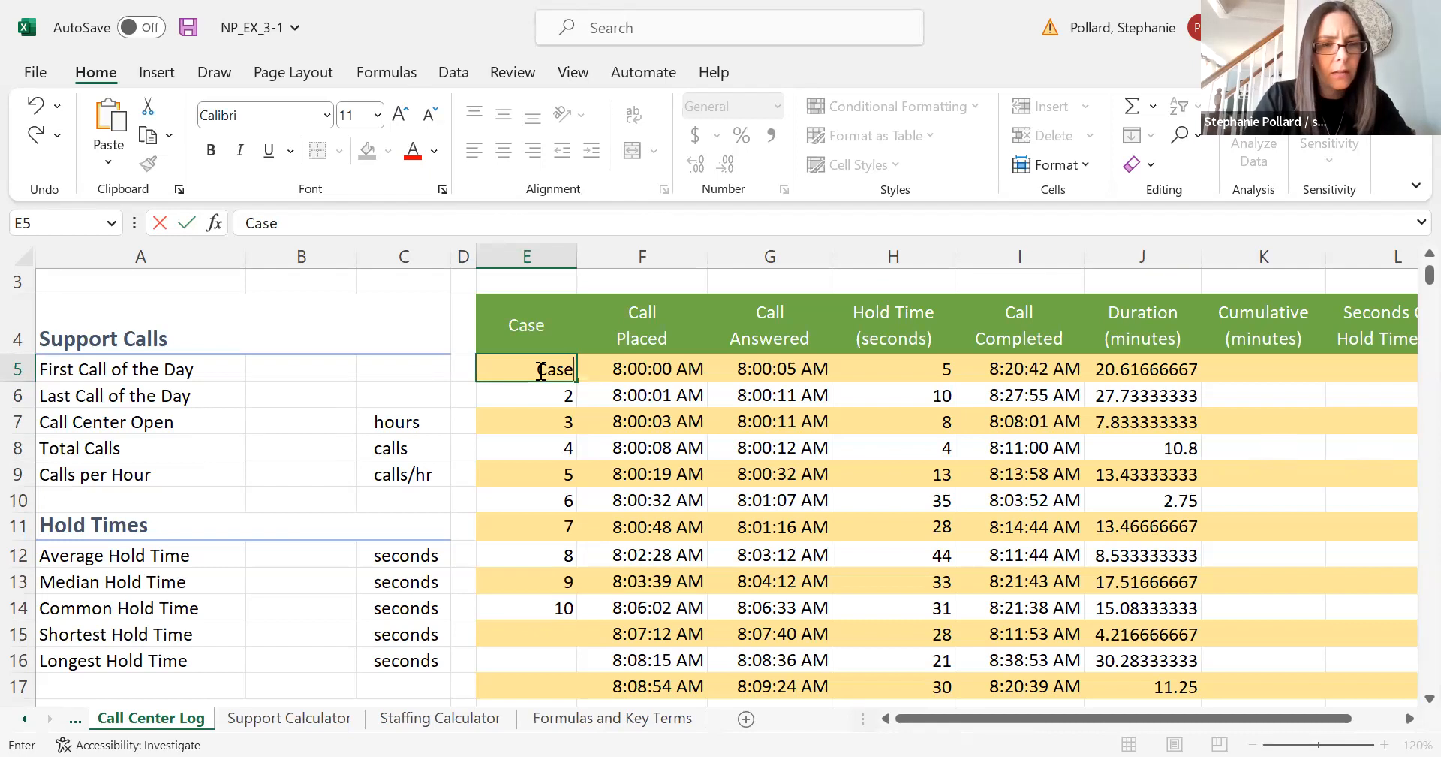
text(50127)
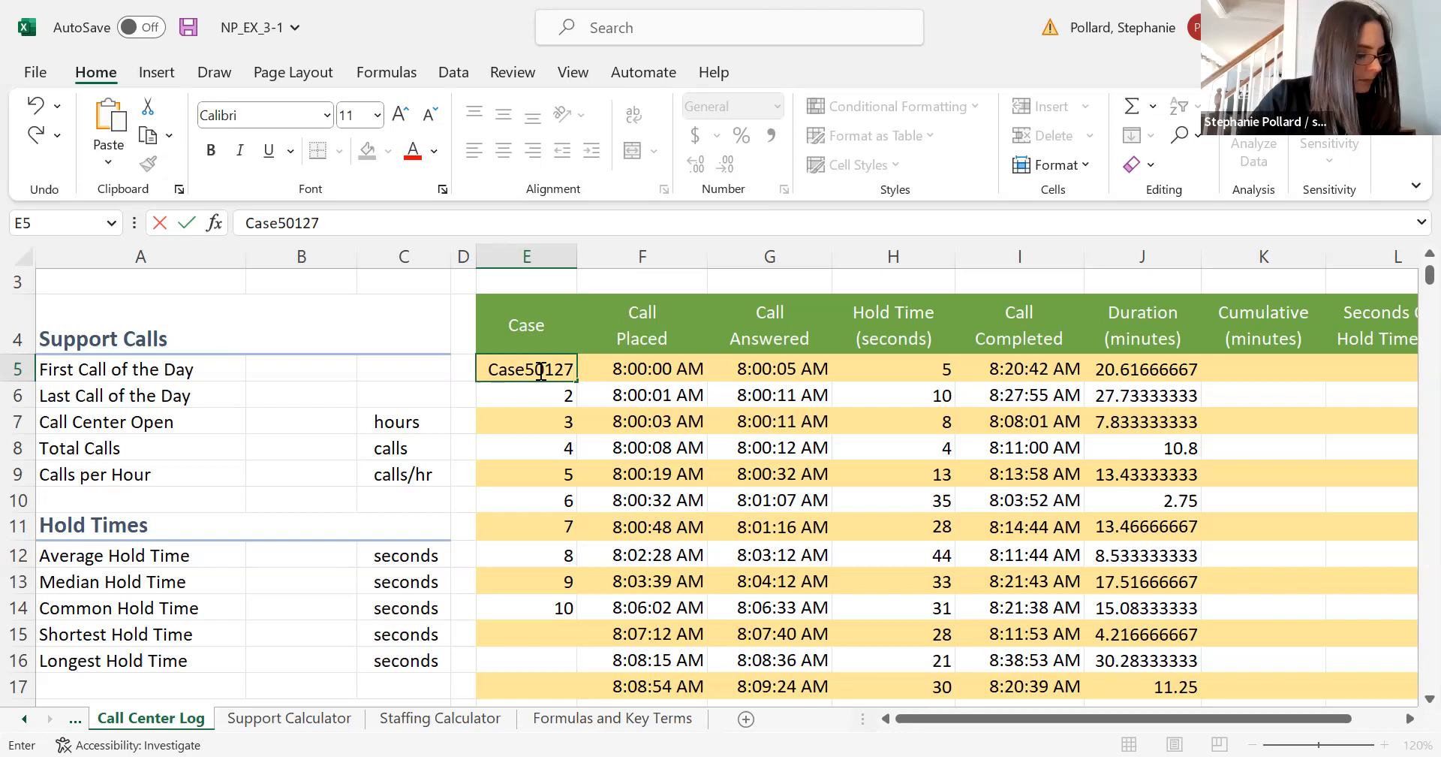
click(487, 568)
click(530, 367)
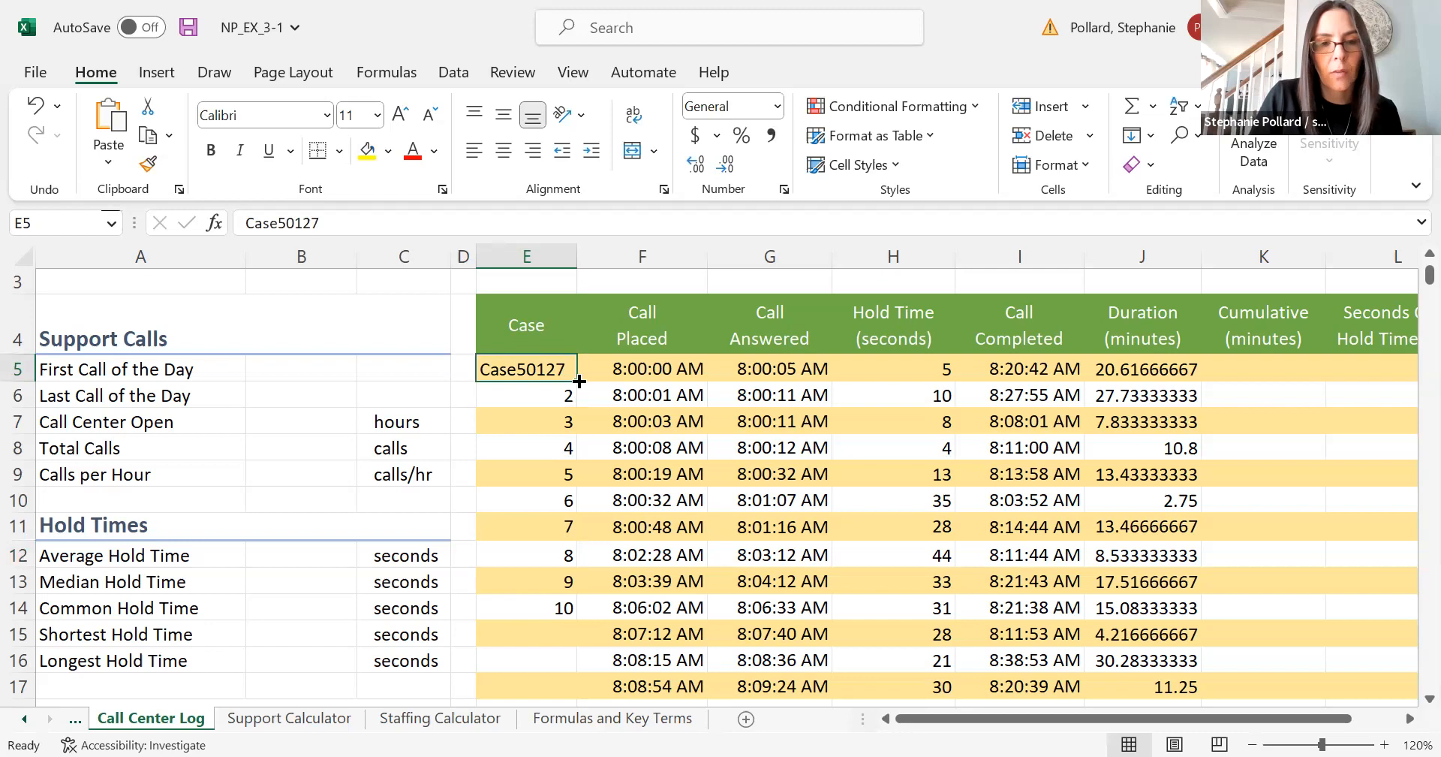
- Fill Case50127 from E5 down to row 515 as an incrementing series using Fill Without Formatting
drag(576, 381, 568, 515)
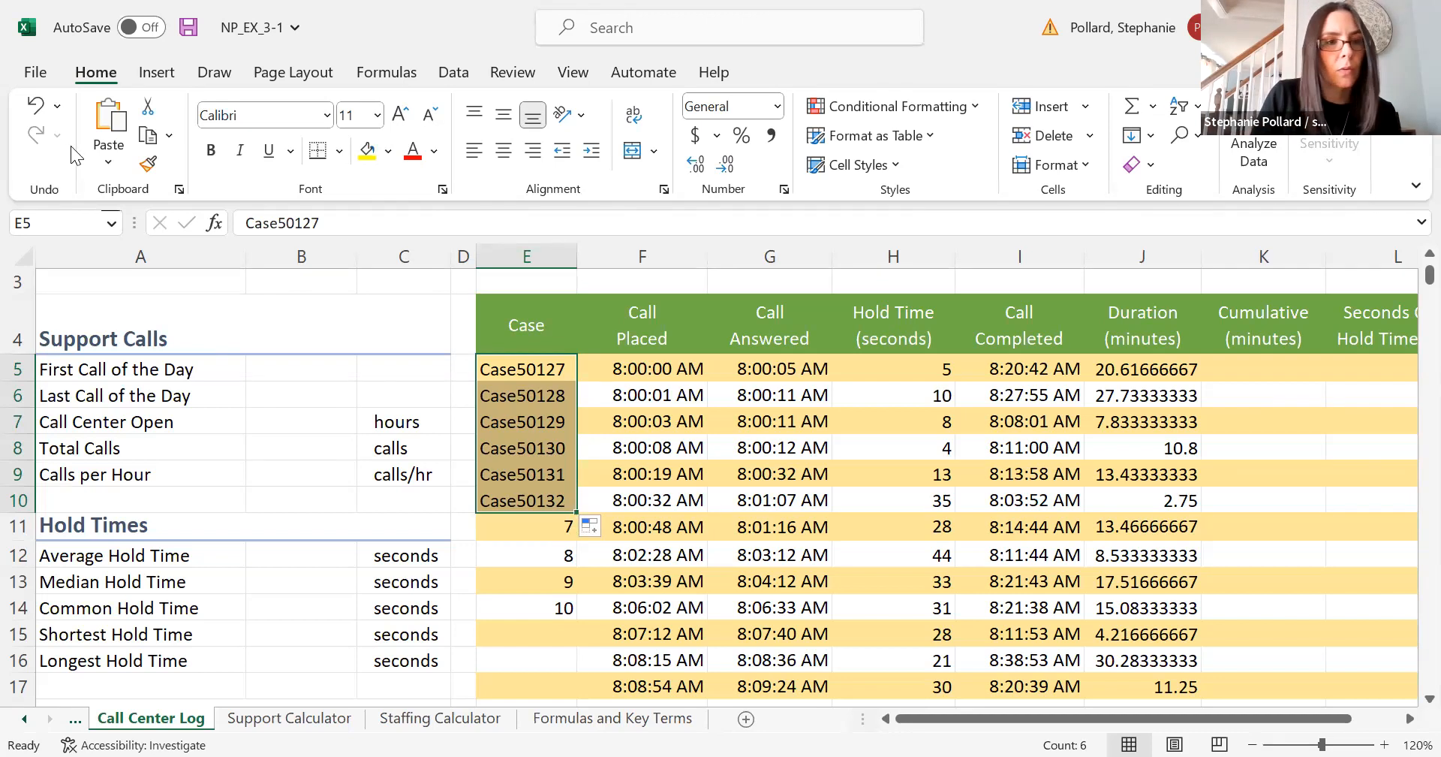
click(36, 105)
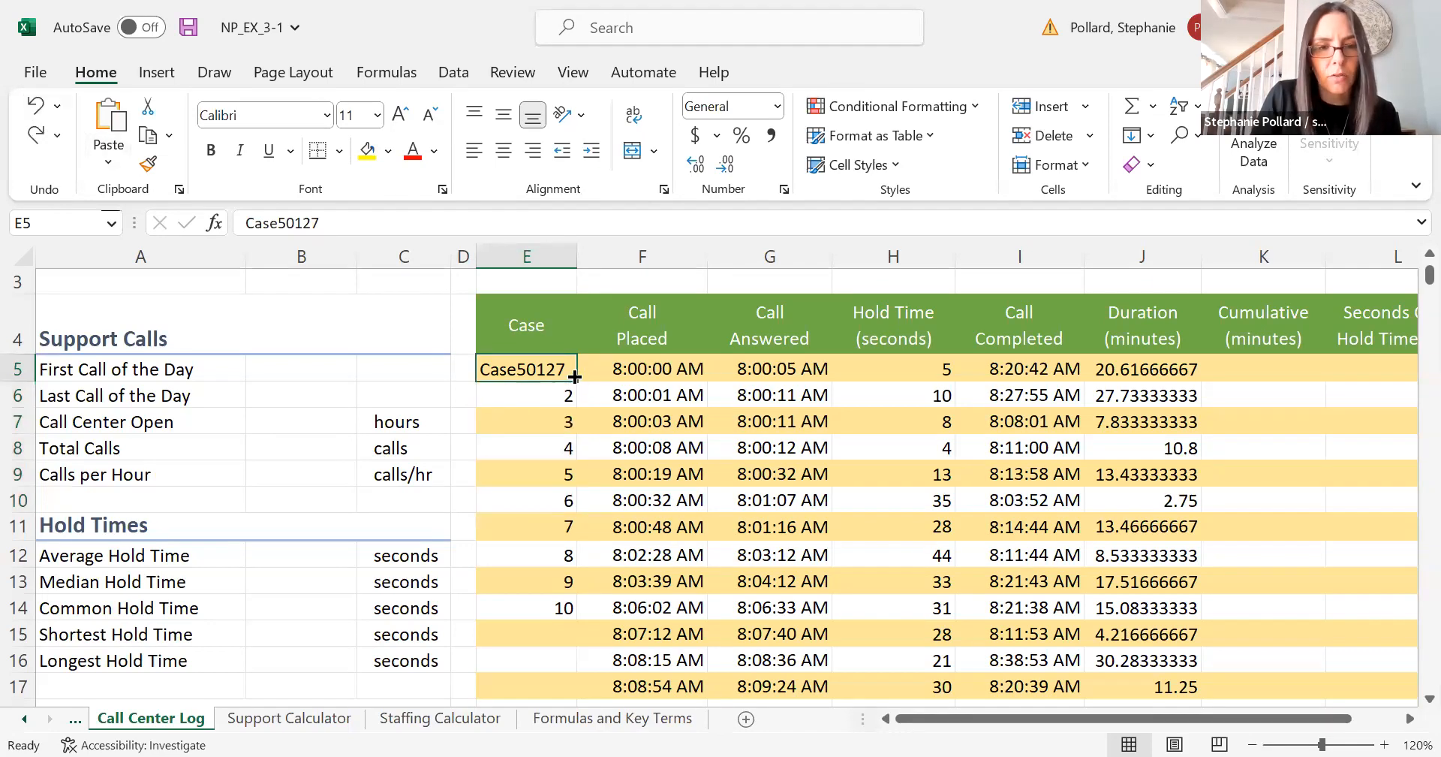
drag(575, 377, 568, 640)
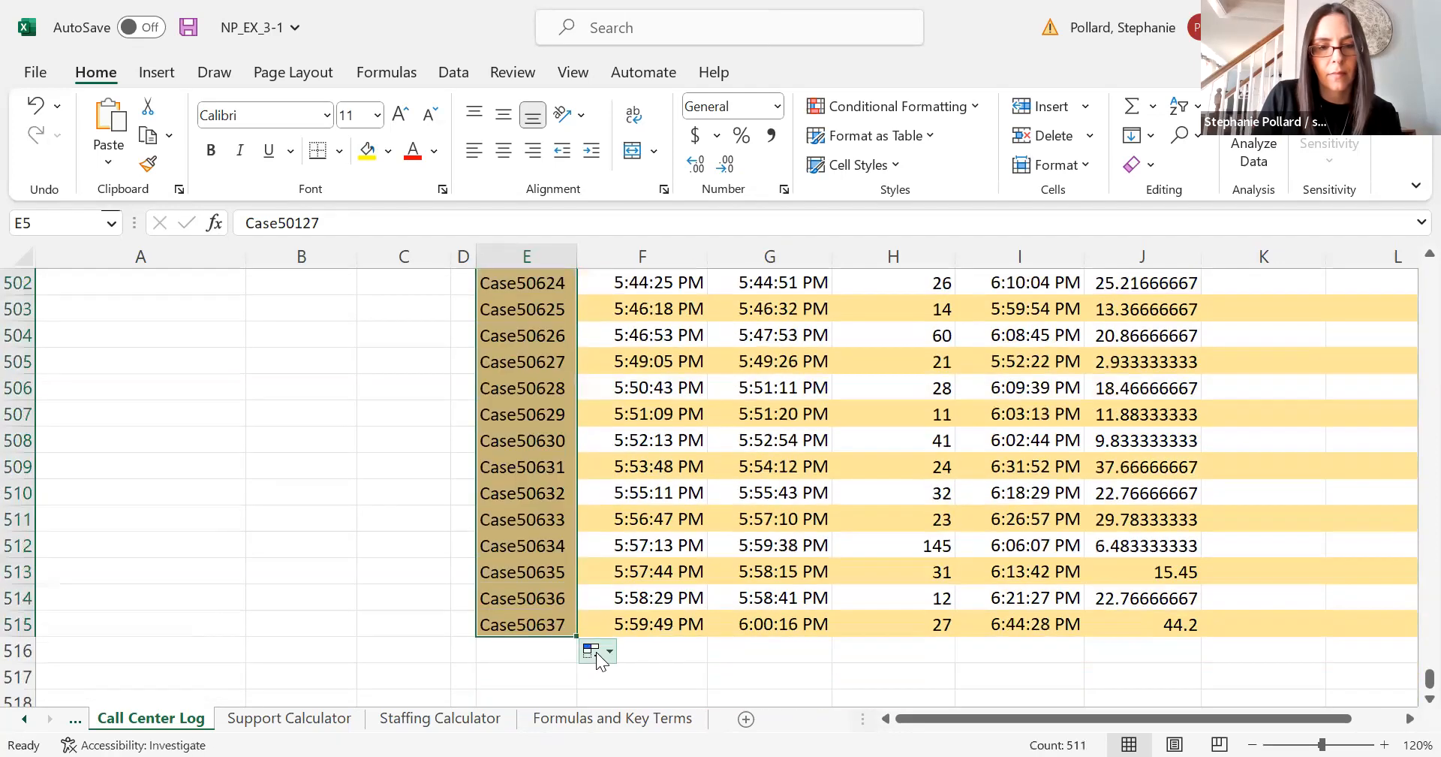
click(593, 652)
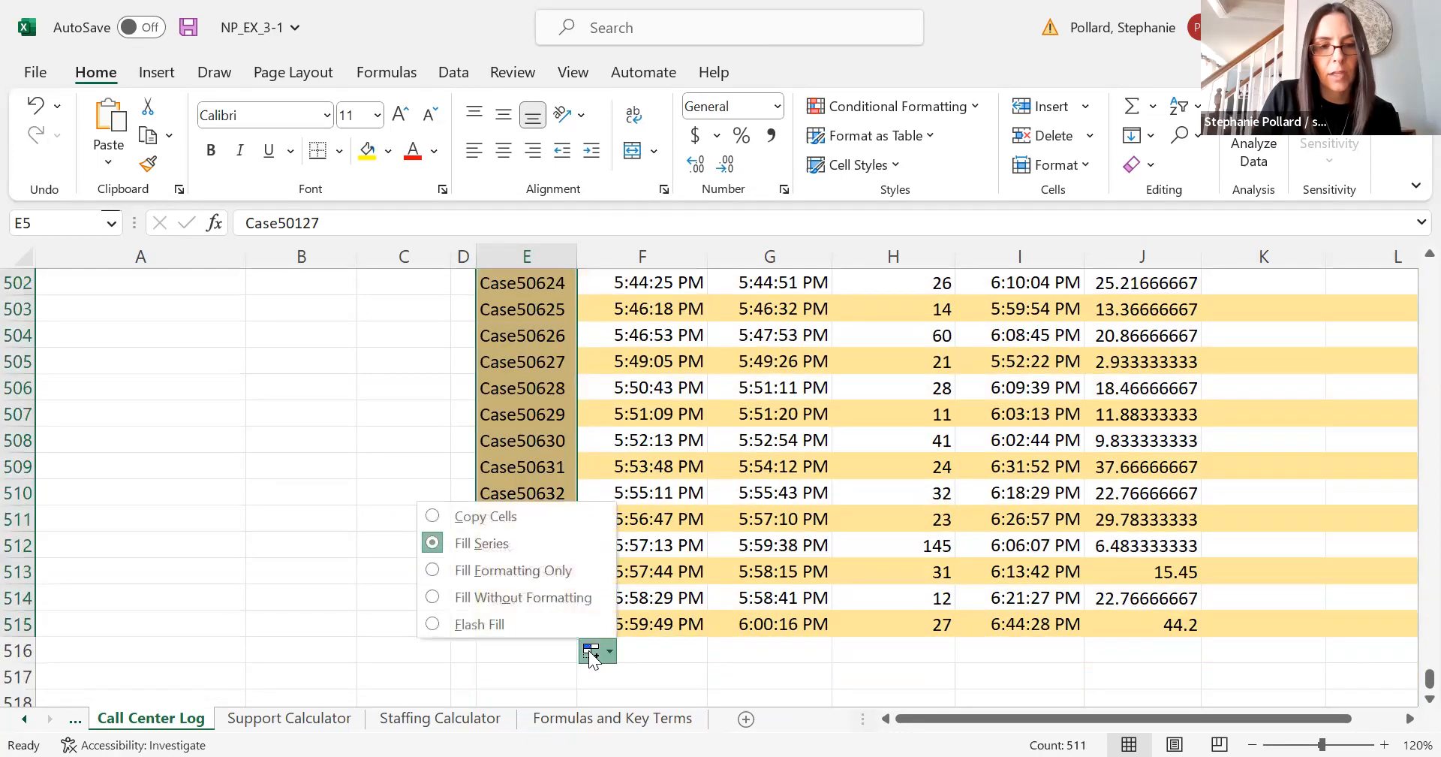
click(548, 598)
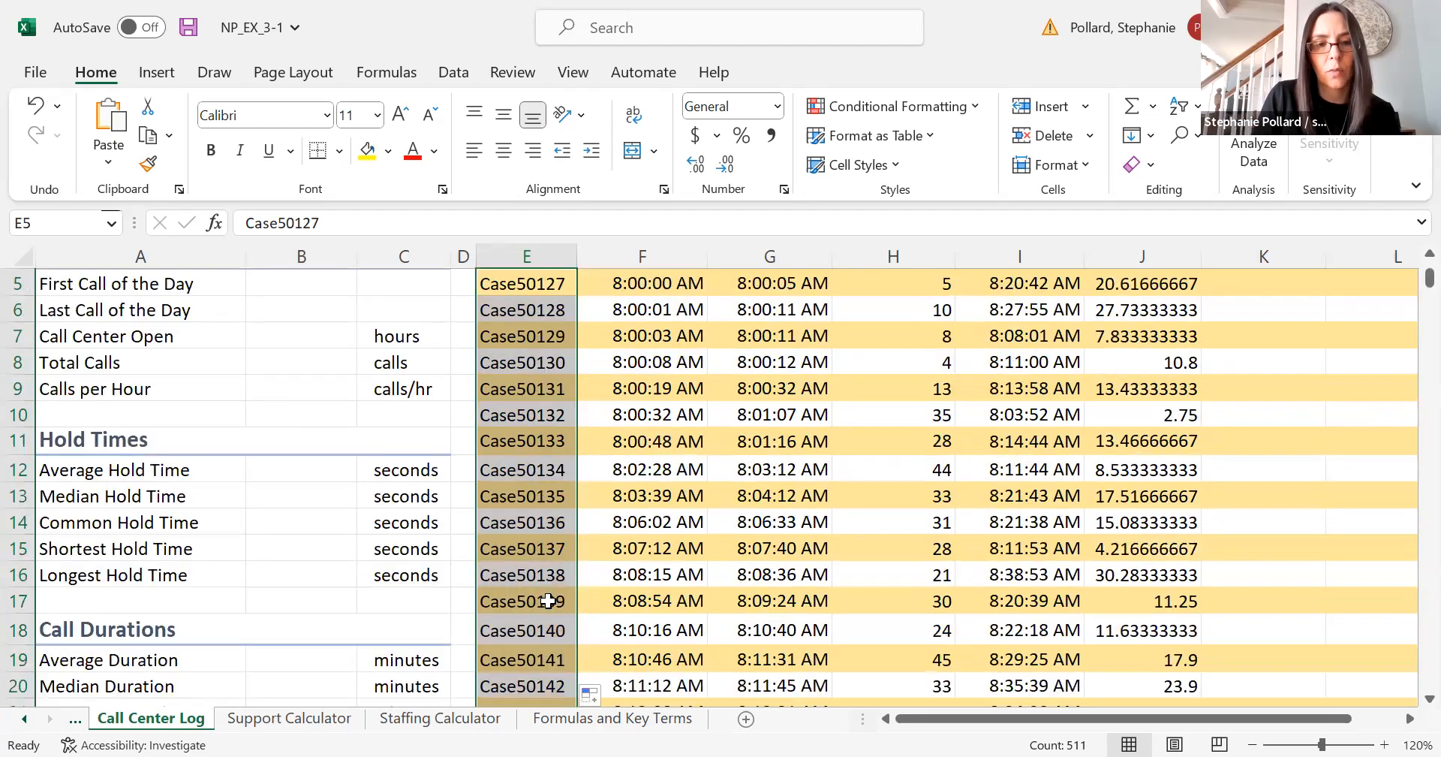
- Scroll through column E to review the filled case IDs
click(549, 600)
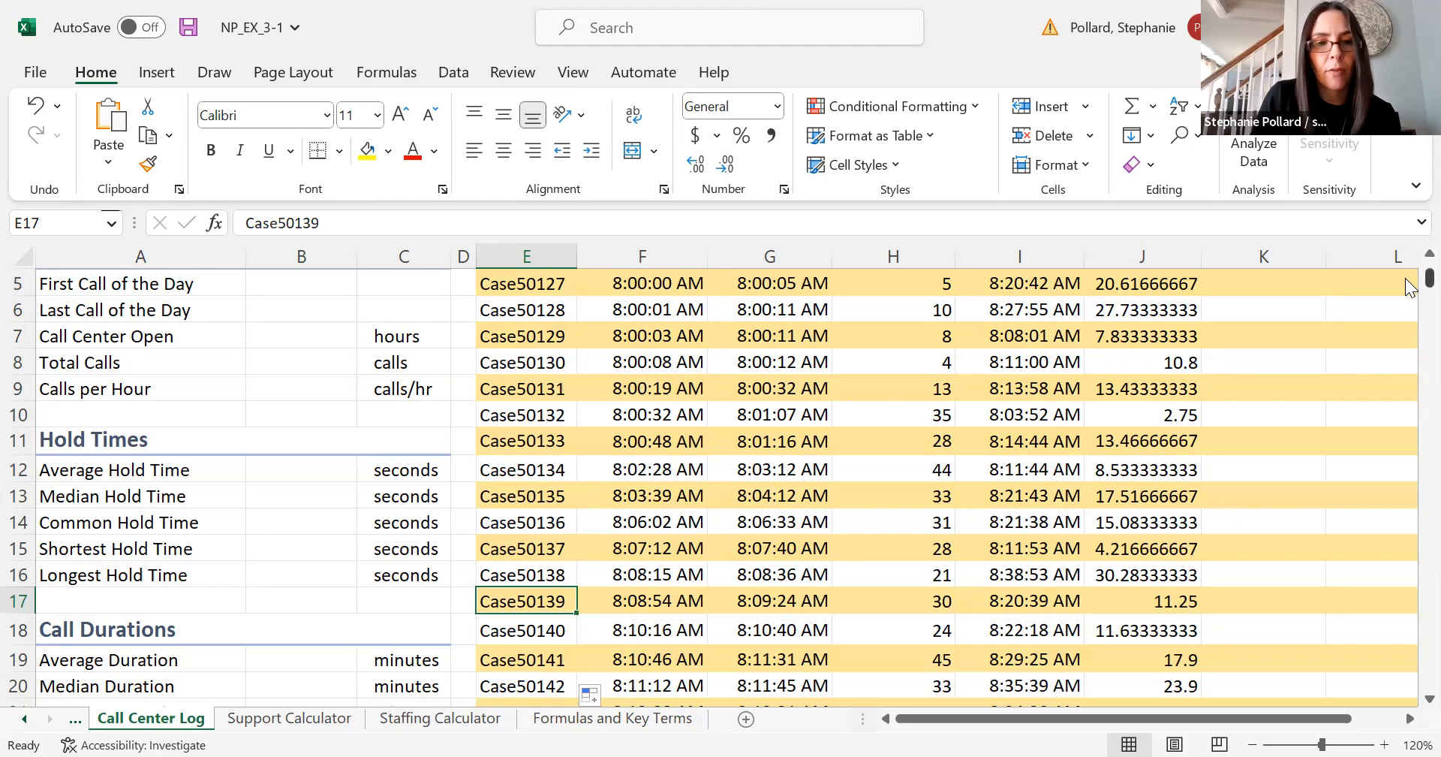
scroll(1407, 285, down, 13)
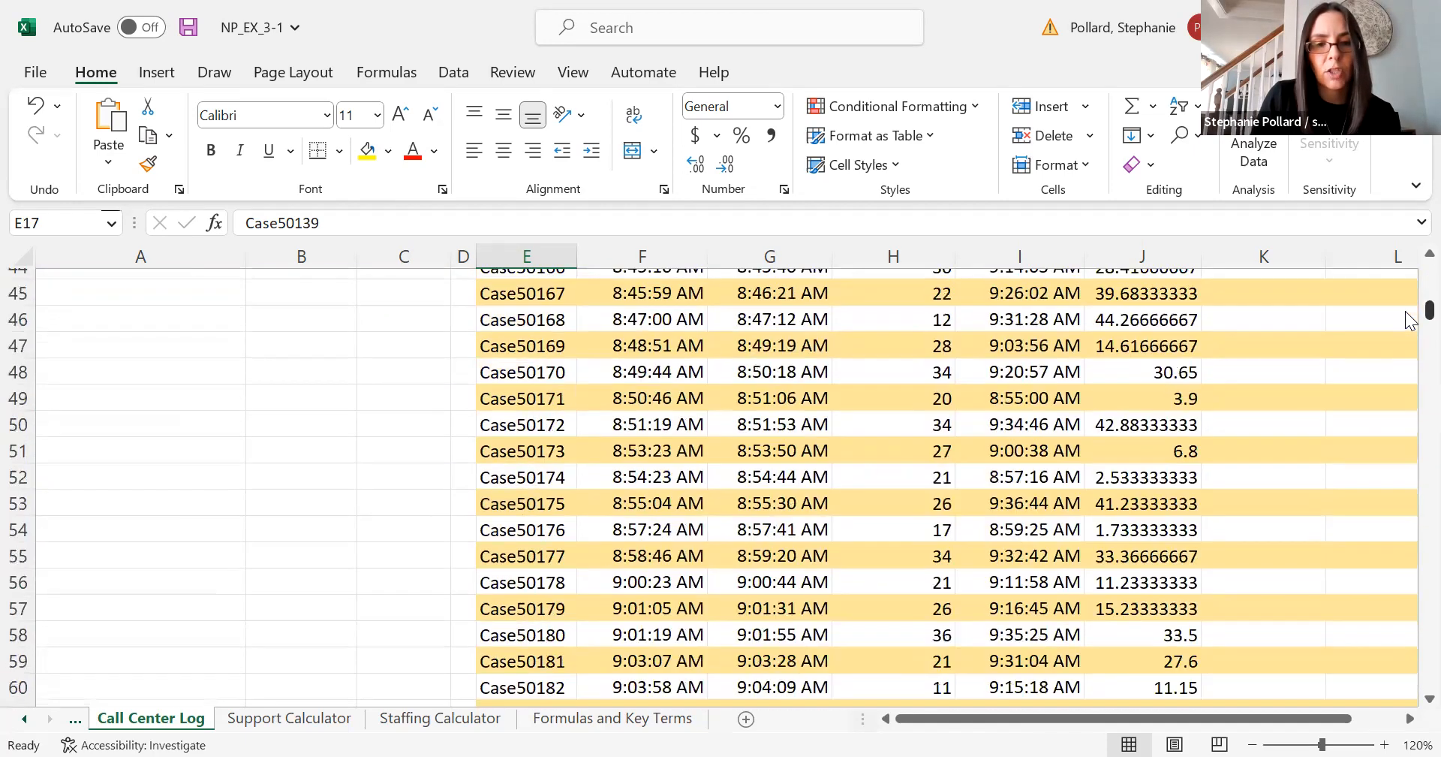
scroll(1405, 324, down, 20)
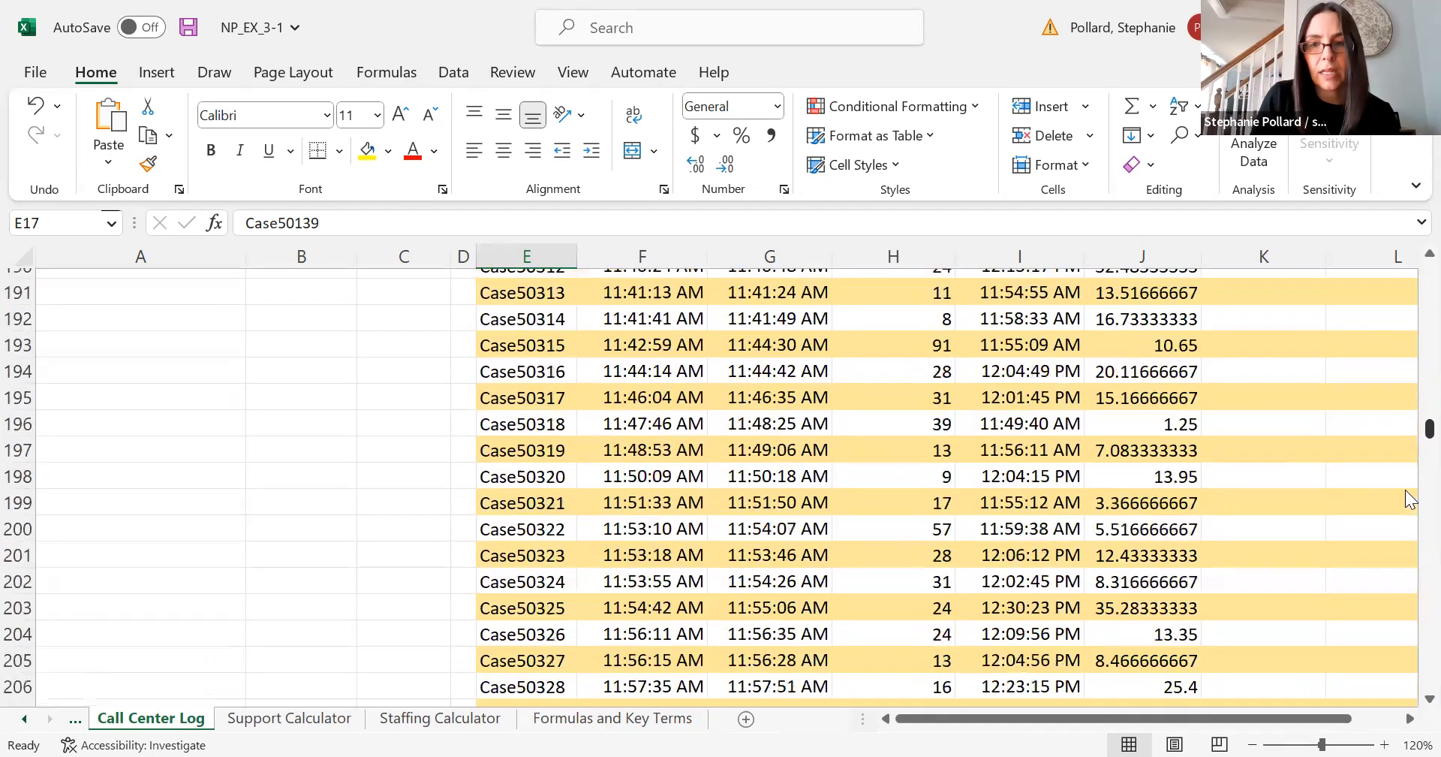
scroll(1406, 613, down, 20)
scroll(1405, 450, up, 20)
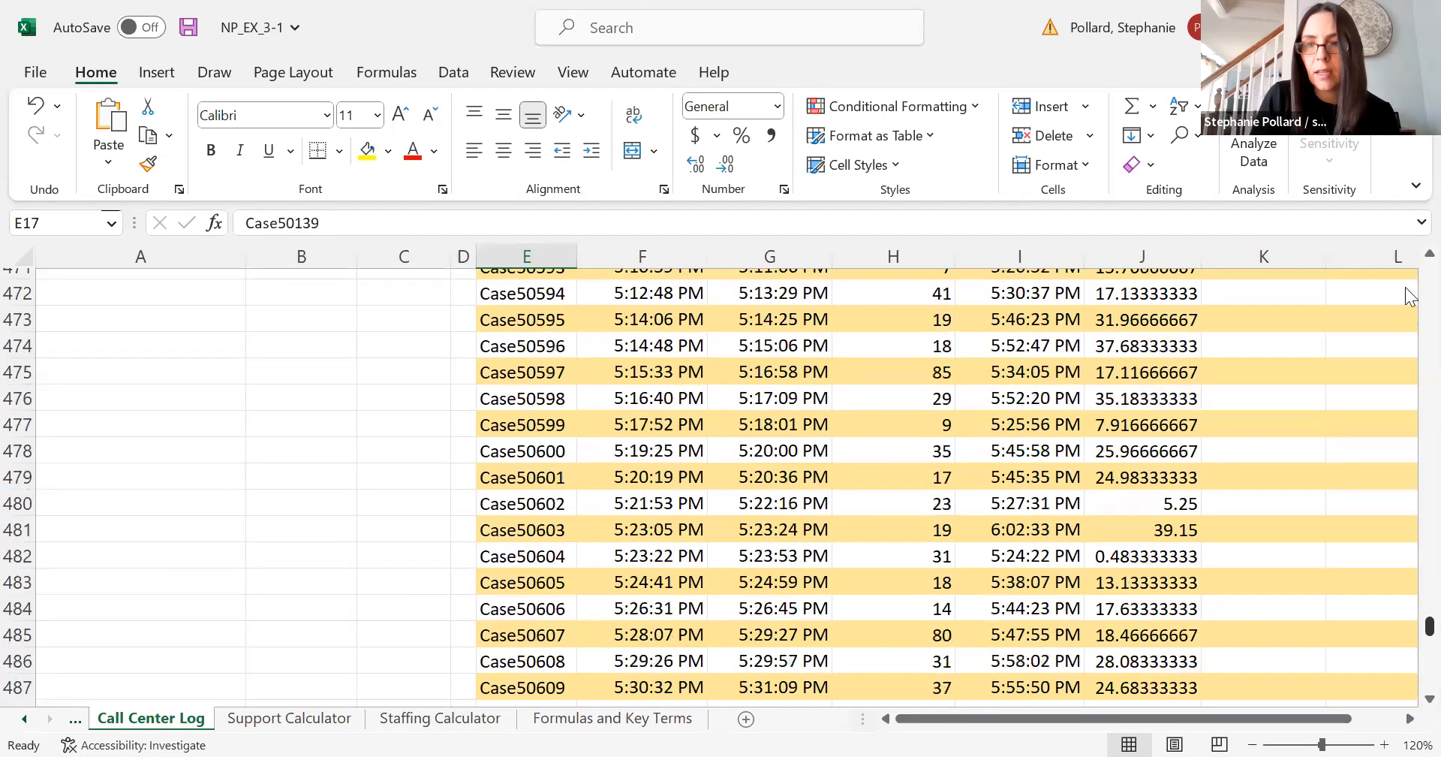